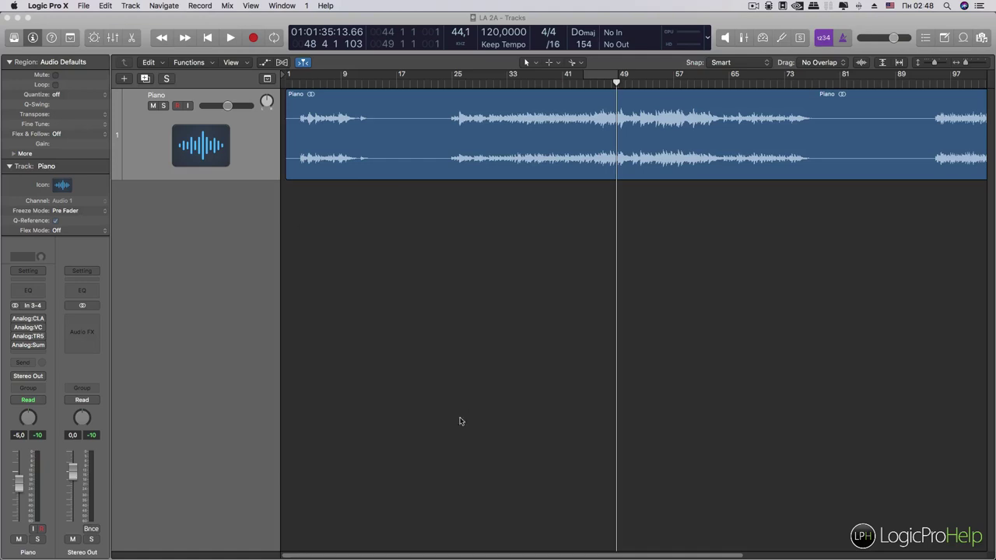
Step: Switch to Safari and look through the LA2a compressor image search results for hardware units and emulations
click(362, 259)
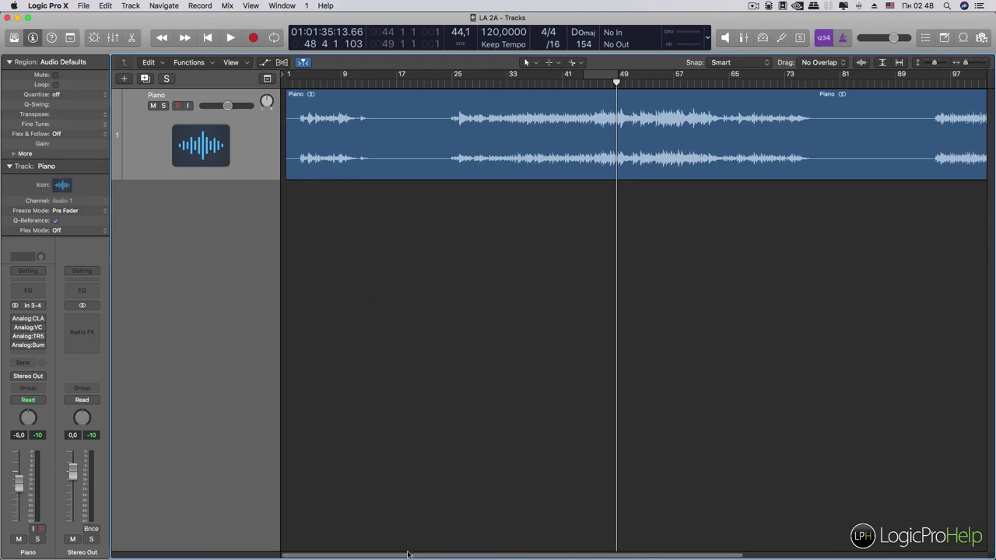
mouse_move(410, 554)
click(81, 545)
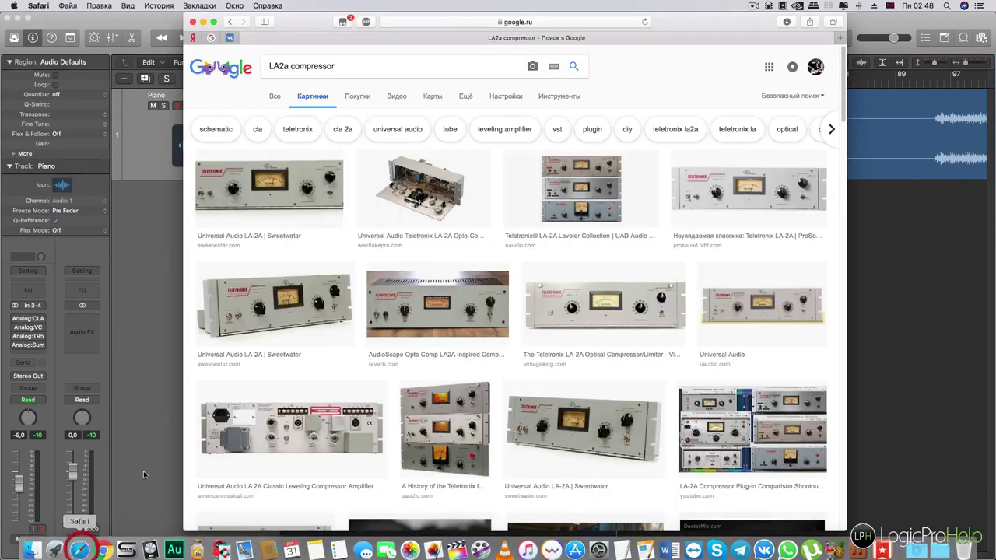
scroll(437, 232, down, 2)
scroll(436, 232, down, 1)
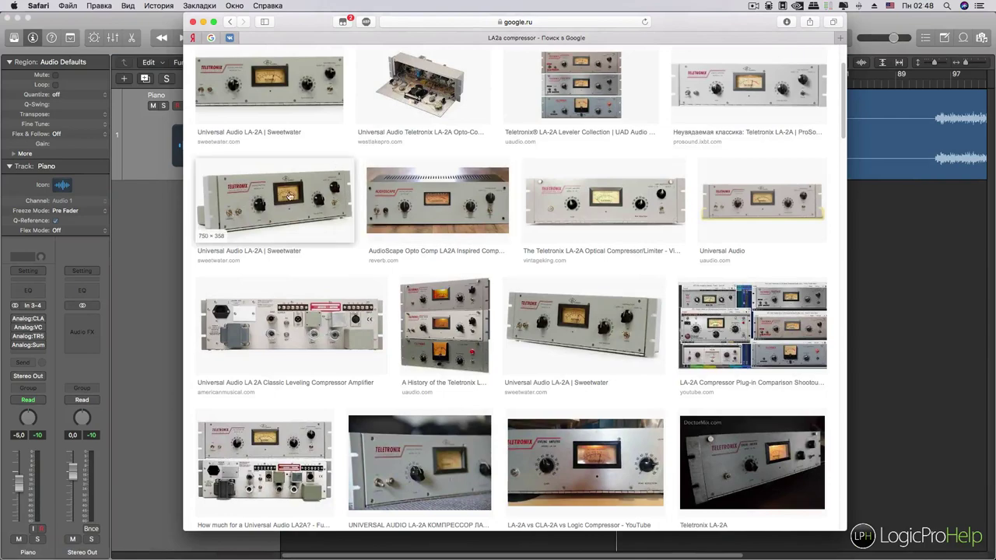
scroll(335, 344, down, 1)
scroll(333, 345, down, 4)
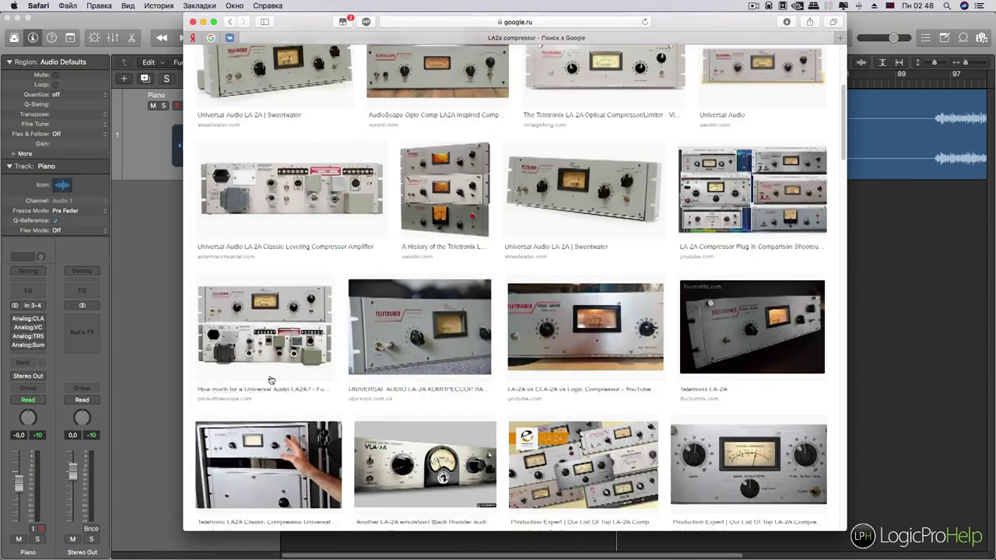
scroll(375, 358, down, 6)
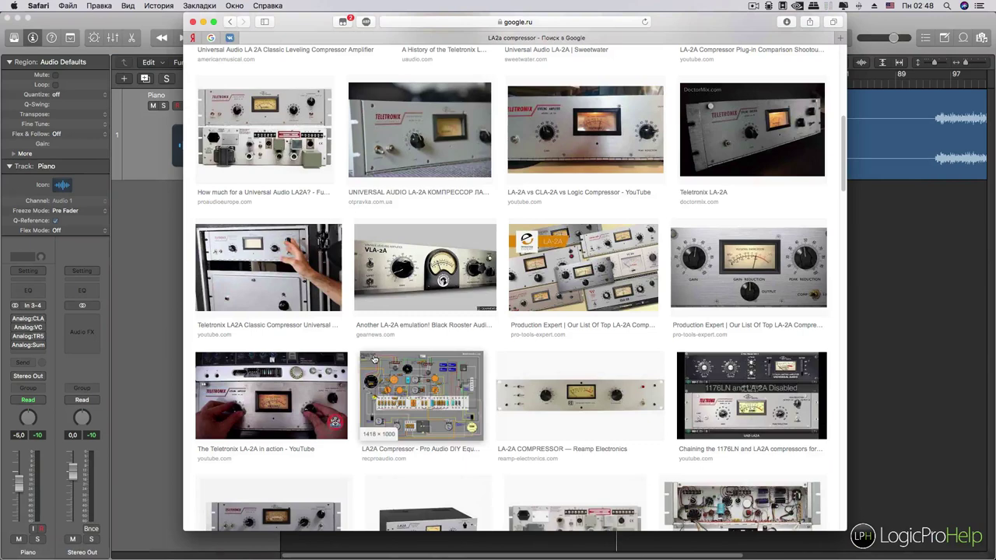
scroll(471, 363, up, 12)
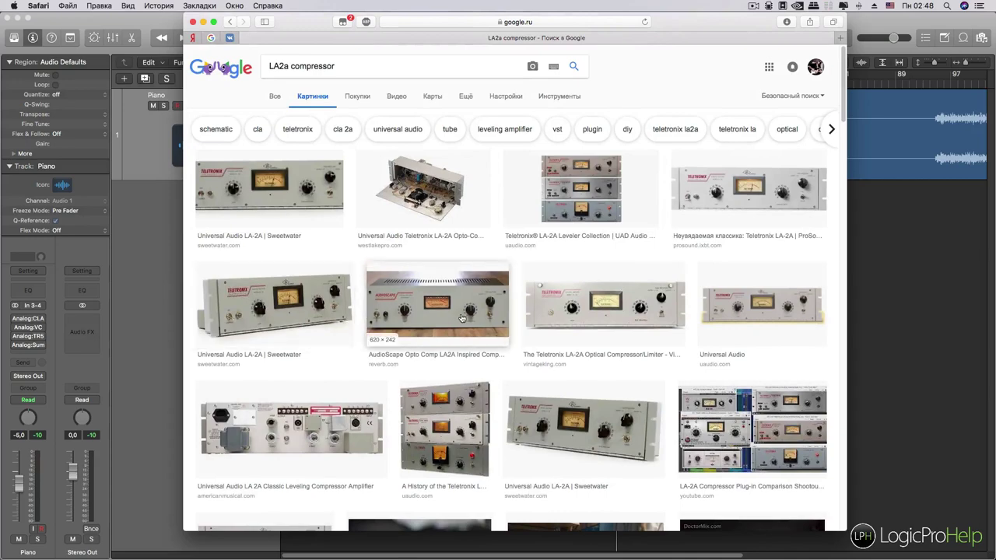
scroll(461, 319, down, 4)
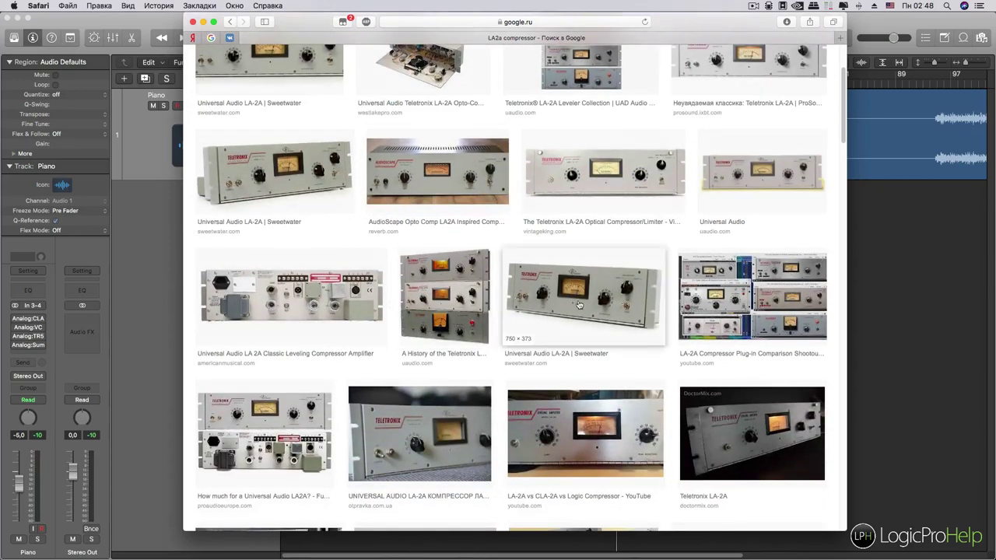
scroll(418, 388, down, 3)
scroll(418, 388, down, 5)
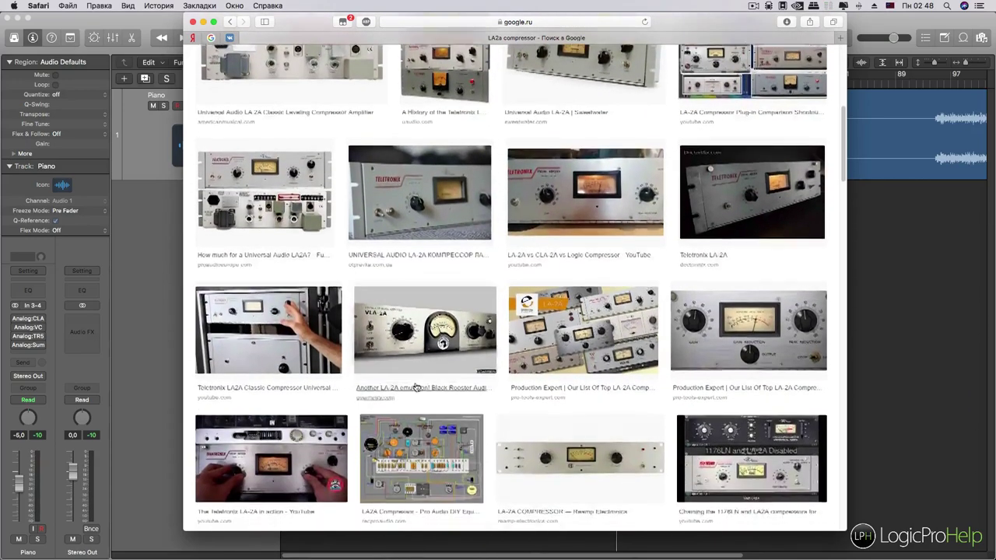
scroll(423, 386, down, 5)
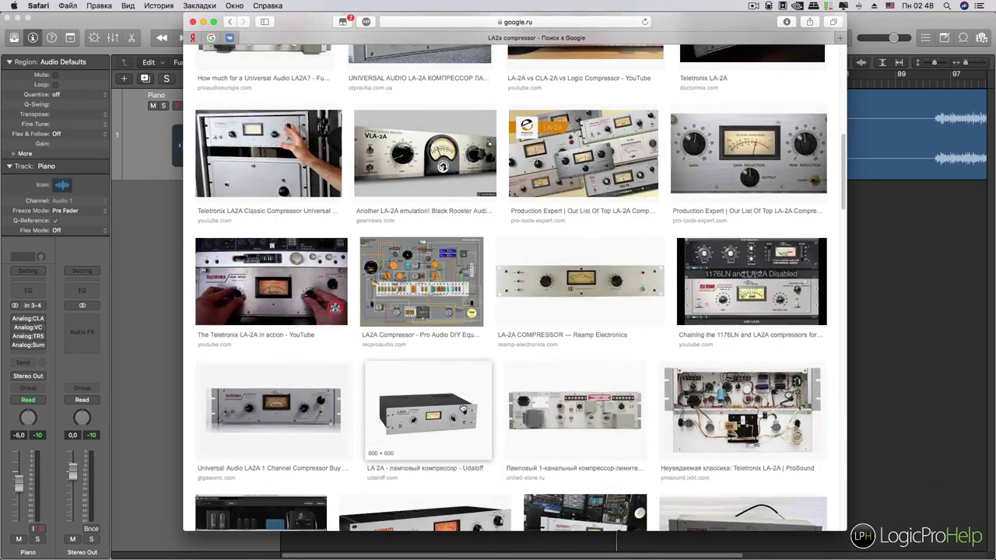
scroll(650, 331, down, 14)
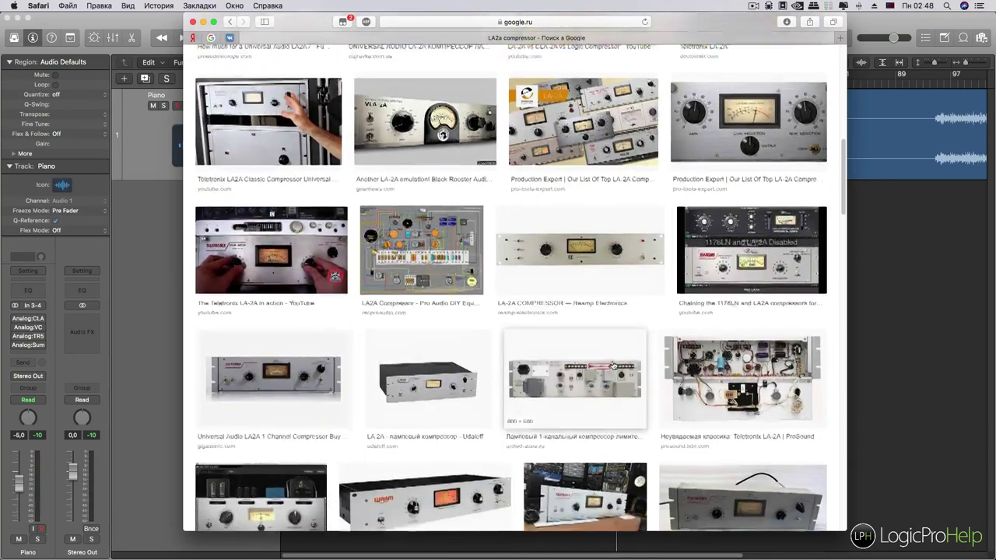
scroll(444, 366, down, 1)
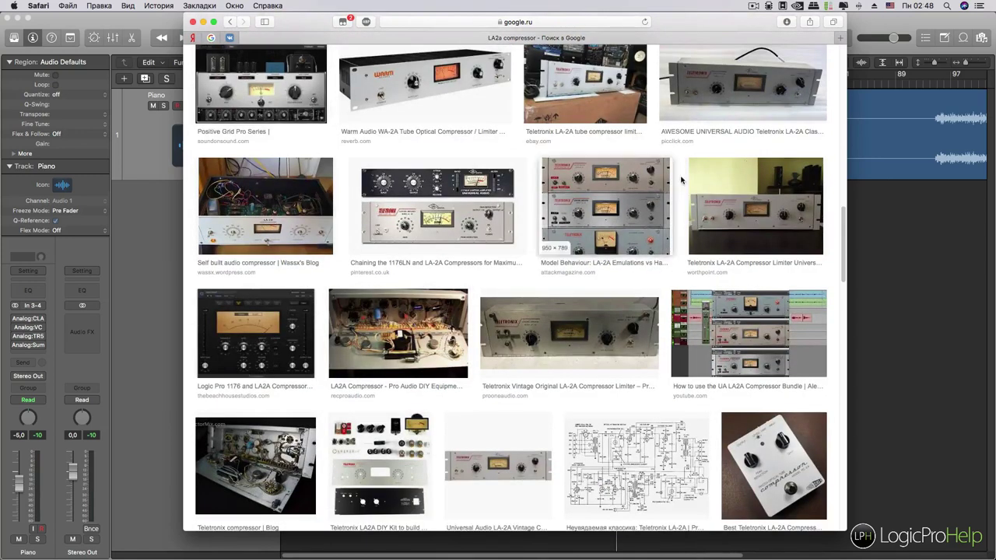
scroll(638, 296, down, 5)
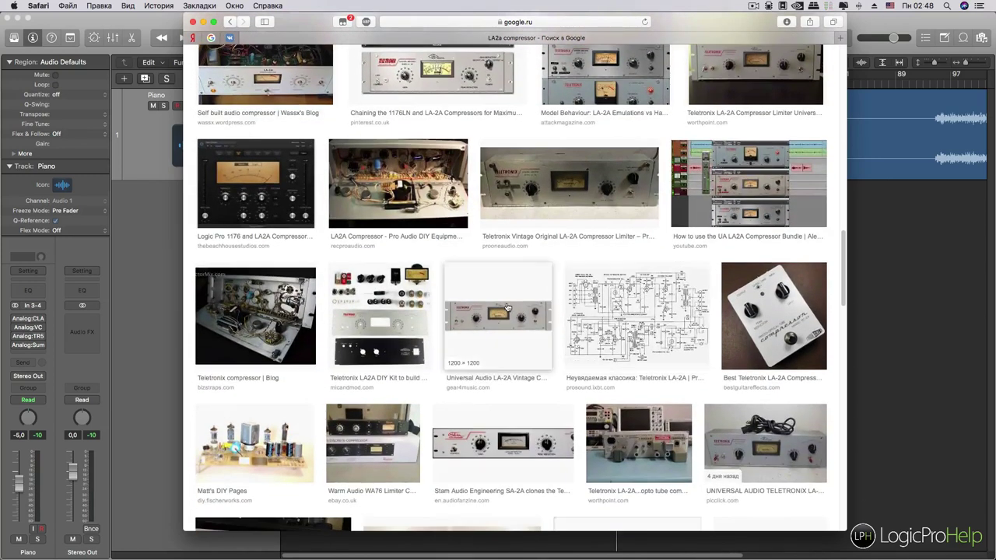
scroll(510, 310, down, 7)
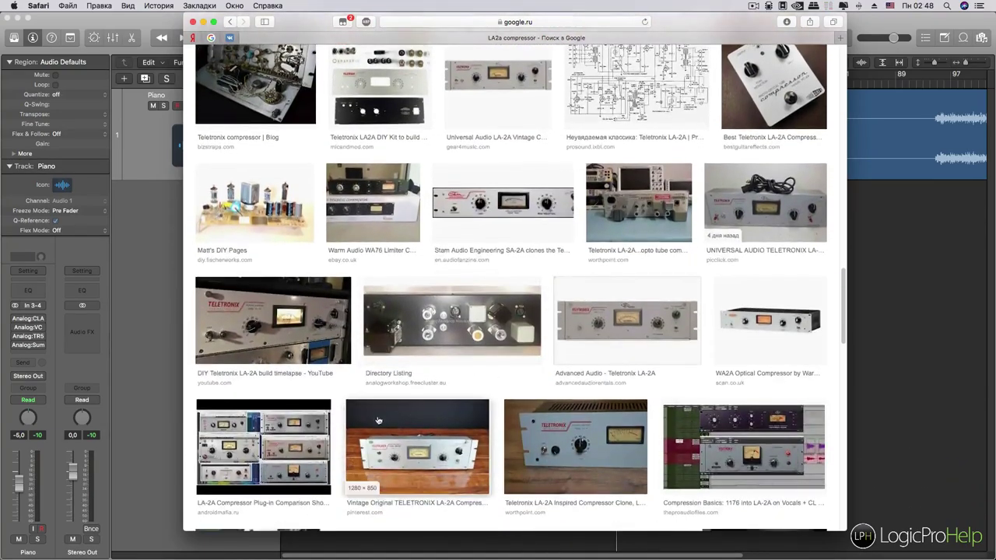
scroll(400, 412, down, 8)
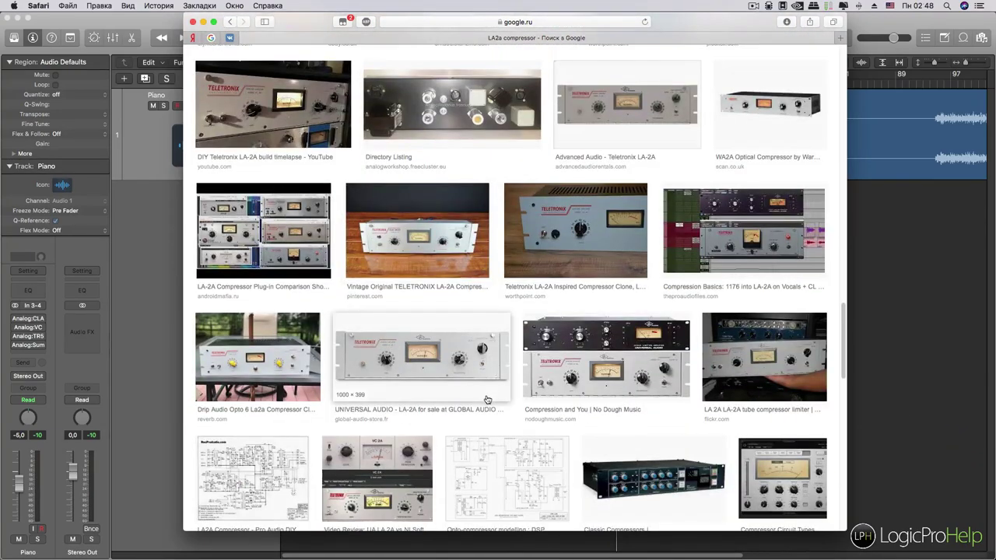
scroll(487, 399, up, 20)
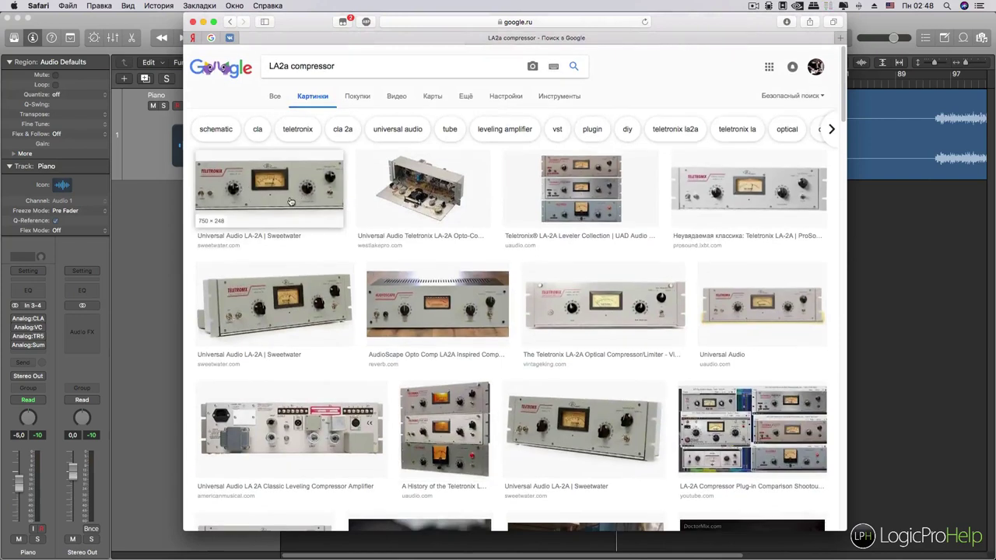
scroll(289, 202, down, 1)
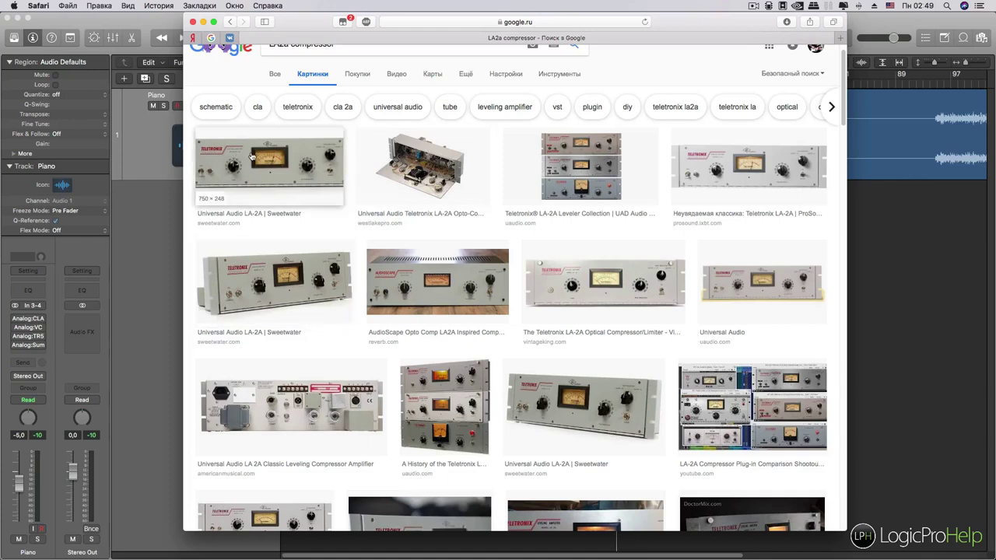
scroll(289, 306, down, 2)
scroll(289, 306, down, 5)
scroll(288, 306, up, 6)
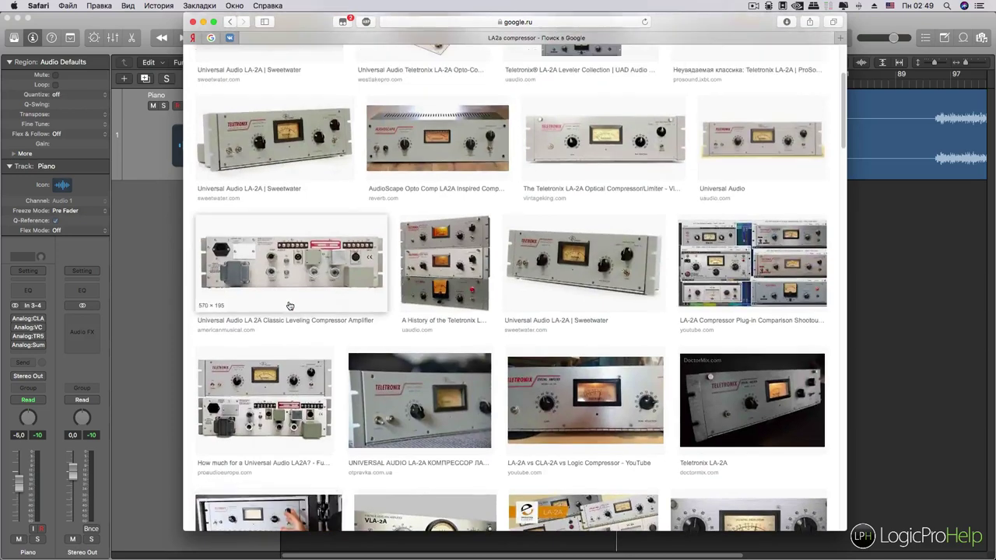
scroll(288, 306, up, 3)
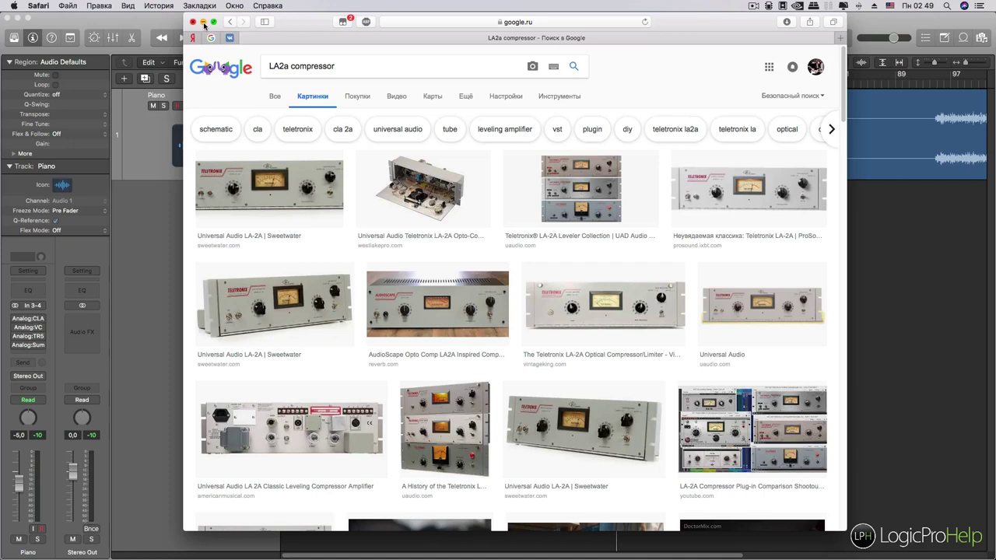
Step: Minimize the browser window, return to Logic Pro X and move the playhead to bar 25
click(204, 24)
click(354, 243)
drag(543, 84, 583, 87)
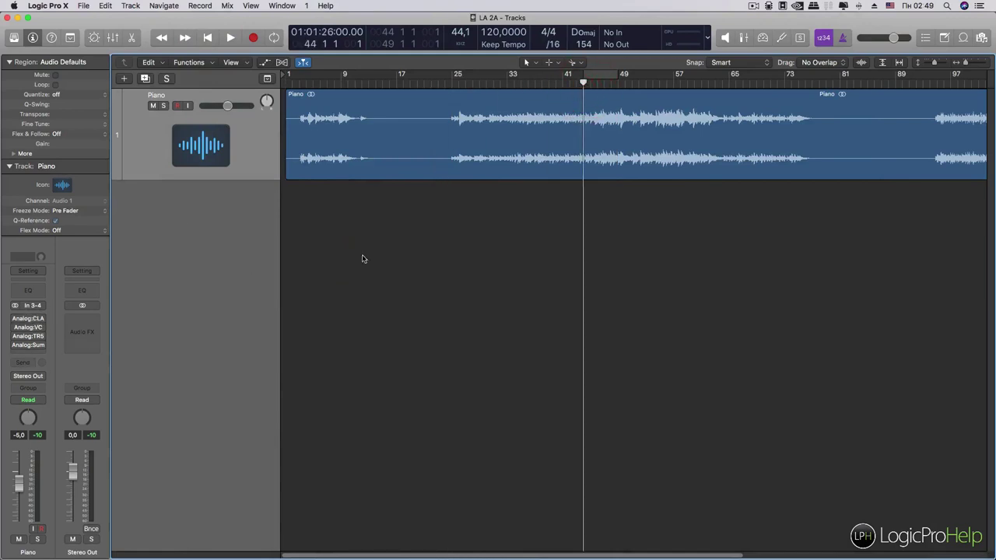
drag(583, 84, 583, 84)
click(457, 80)
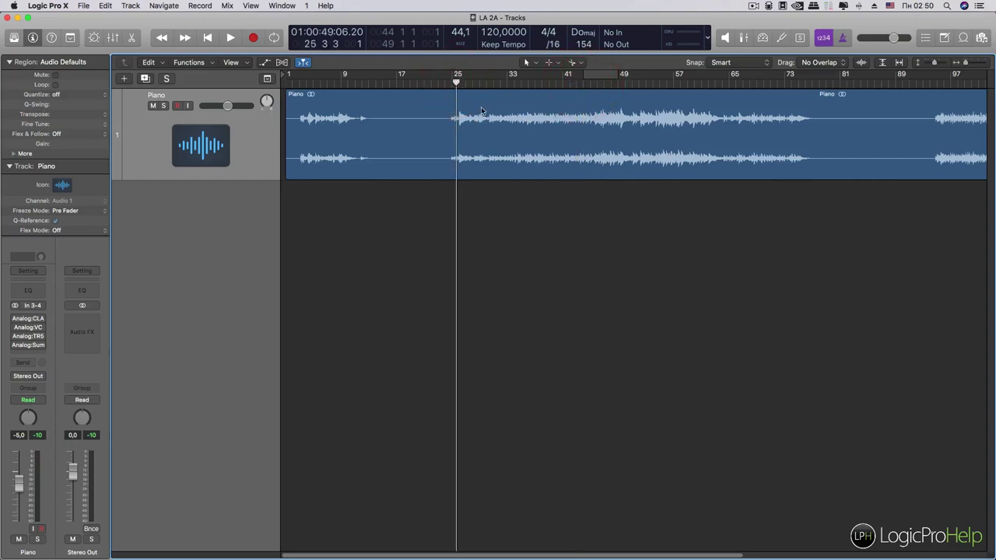
Step: Play the Piano track from bar 25, jump ahead to about bar 35 and stop playback
key(space)
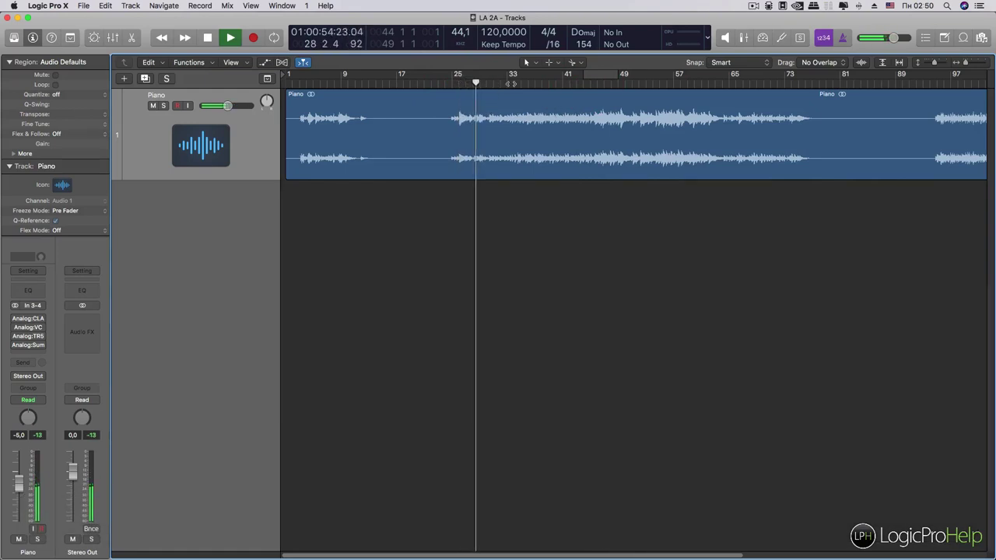
click(527, 81)
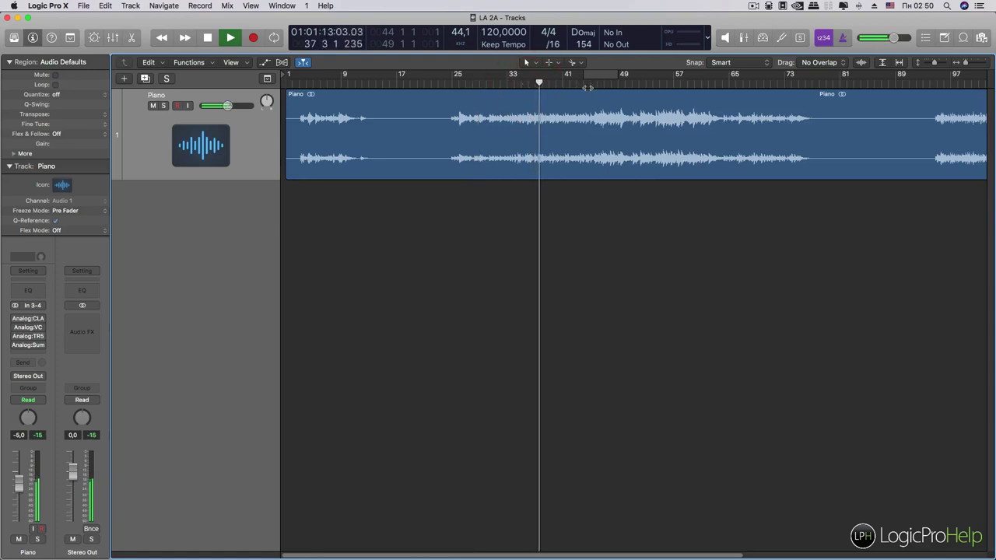
scroll(588, 89, right, 5)
scroll(590, 93, right, 15)
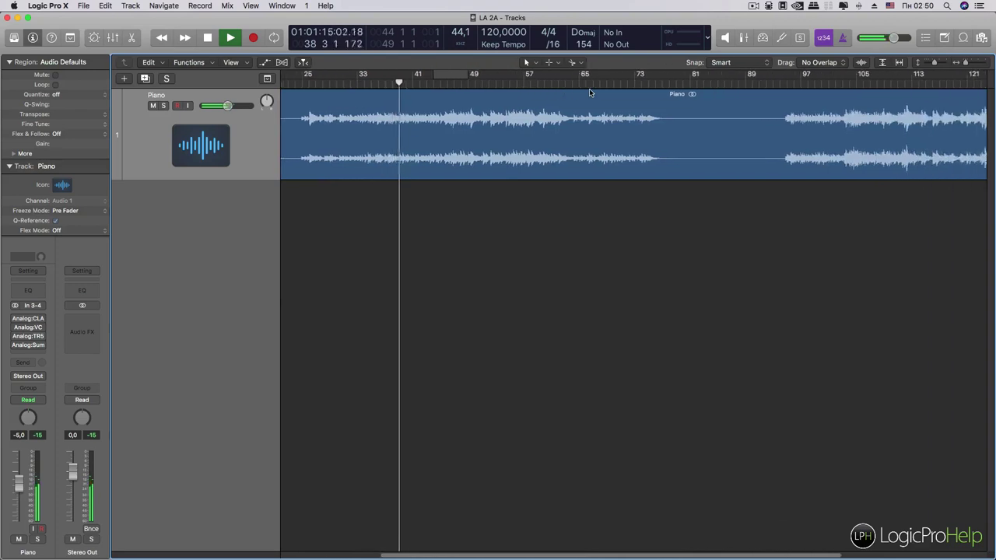
key(space)
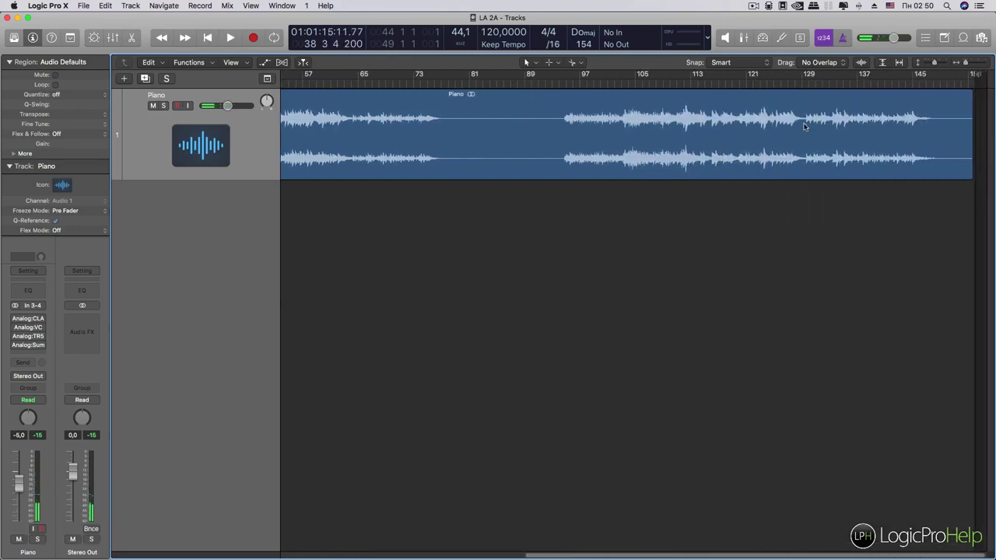
Step: Examine the quiet and loud passages of the Piano waveform along the arrangement
scroll(701, 148, left, 10)
scroll(577, 169, left, 8)
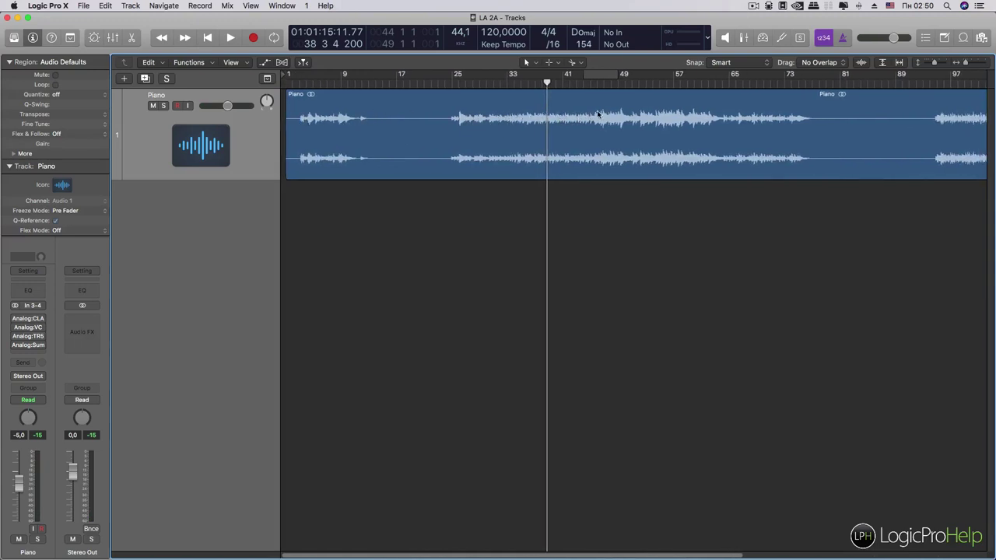
scroll(714, 121, right, 10)
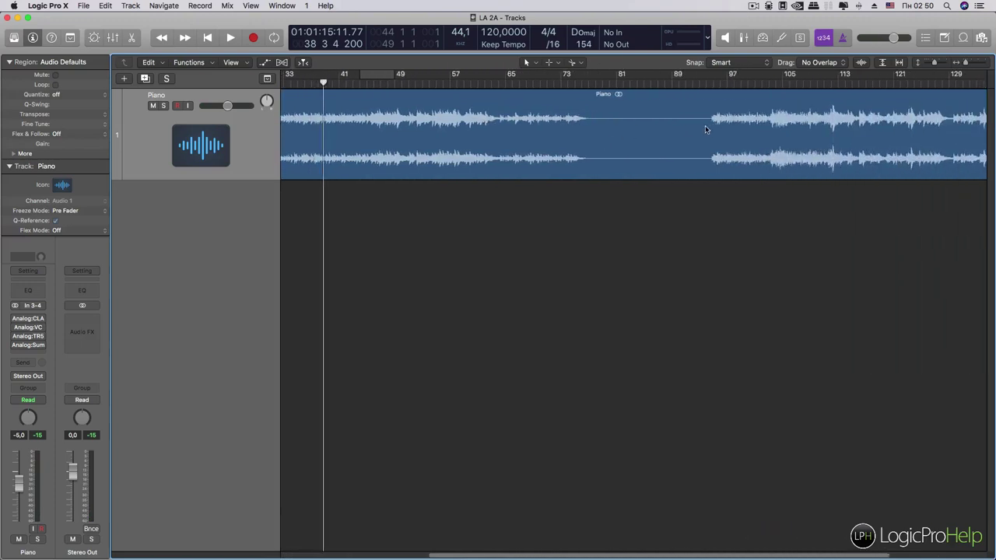
scroll(706, 125, left, 8)
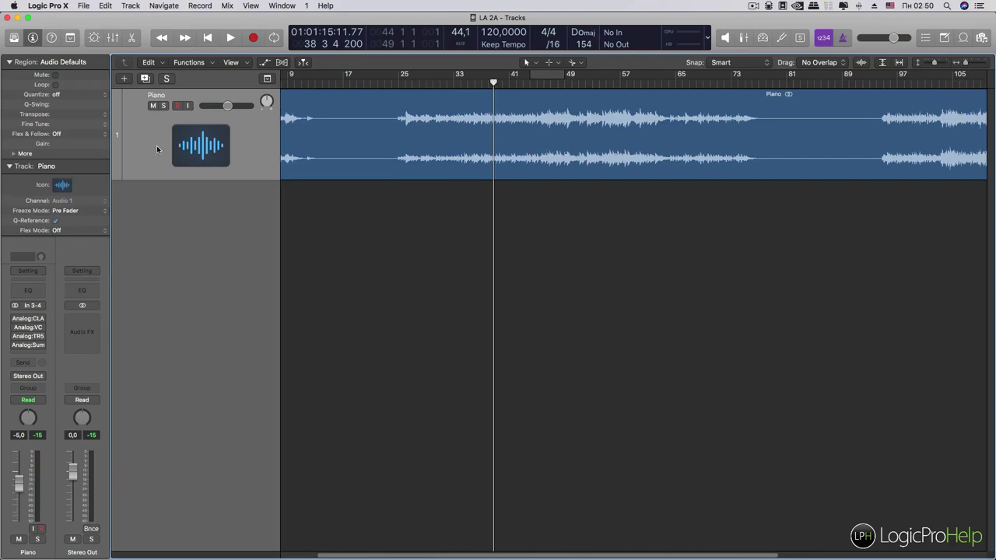
scroll(525, 109, right, 10)
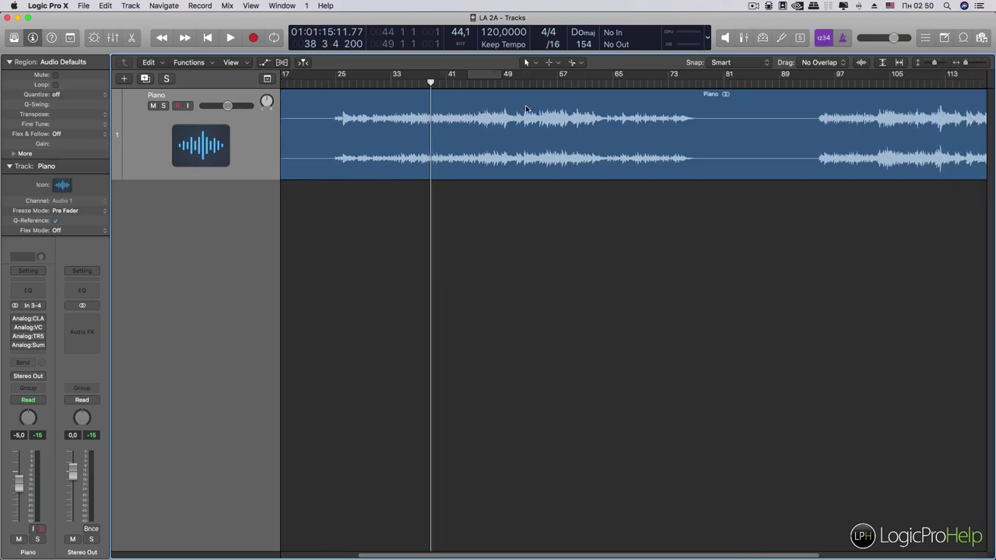
scroll(525, 109, left, 12)
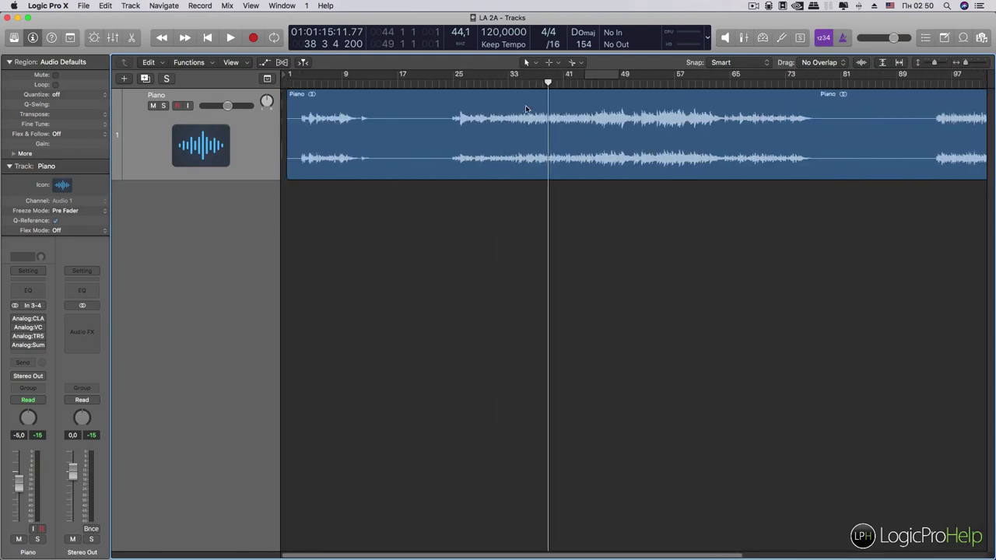
Step: Enable the cycle range from bar 44 to bar 49 and play the Piano track within it, stopping again
click(605, 76)
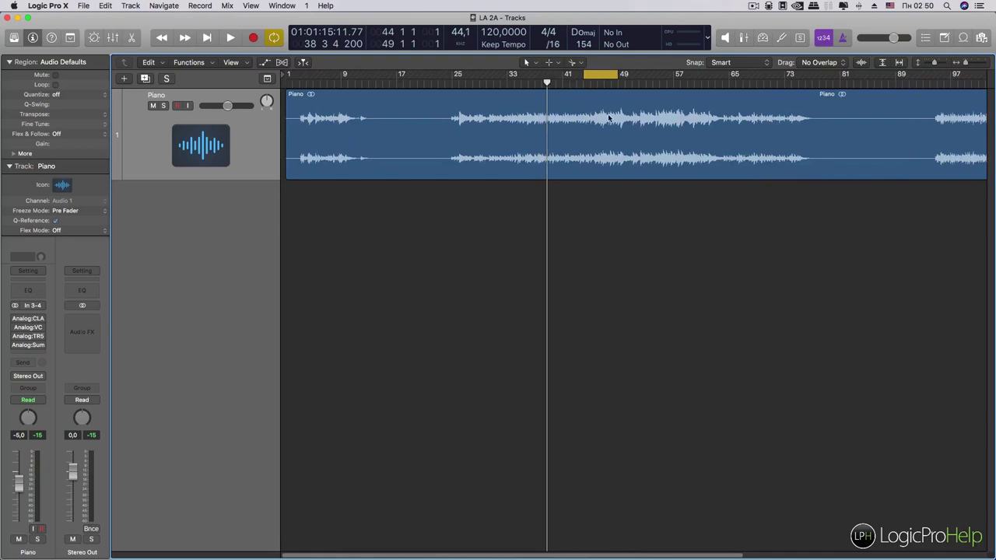
drag(935, 62, 940, 62)
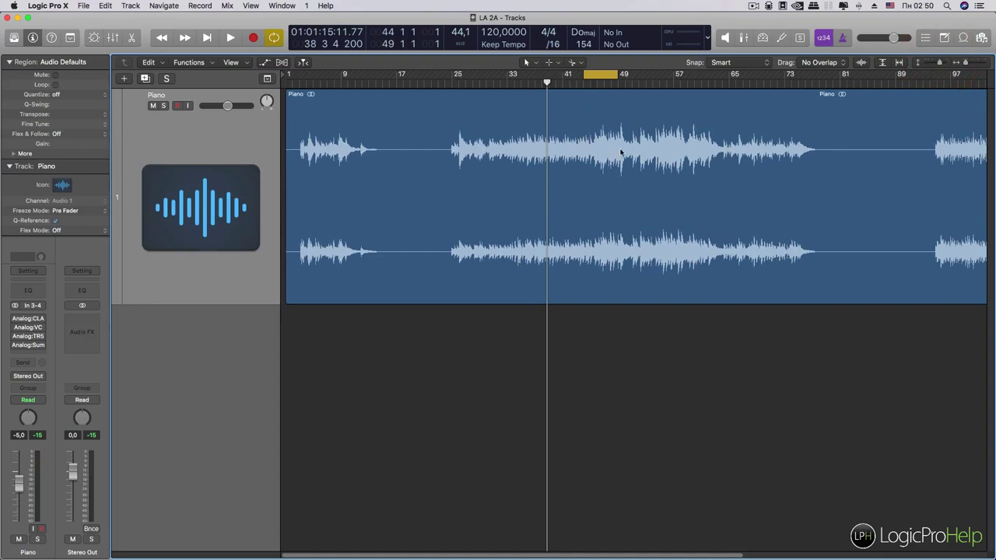
key(space)
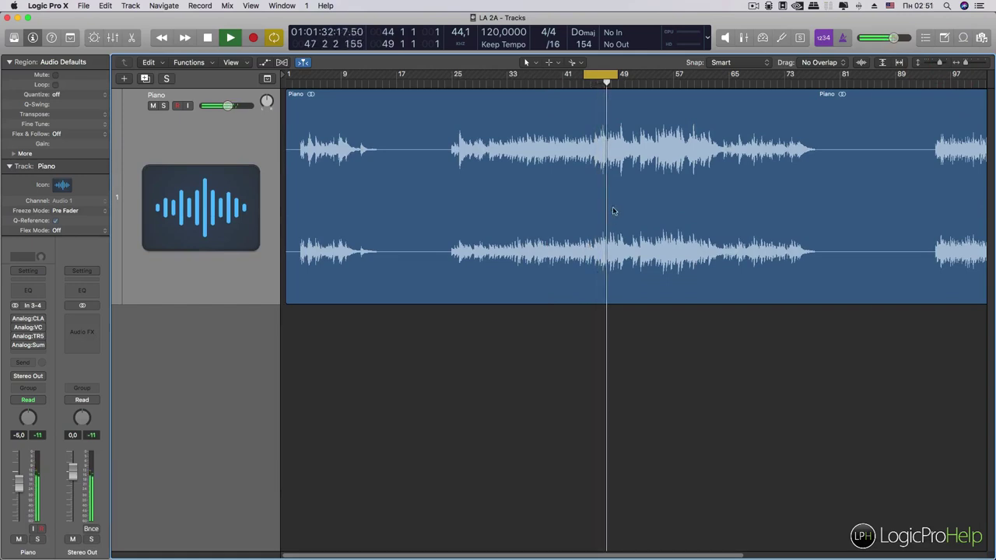
key(space)
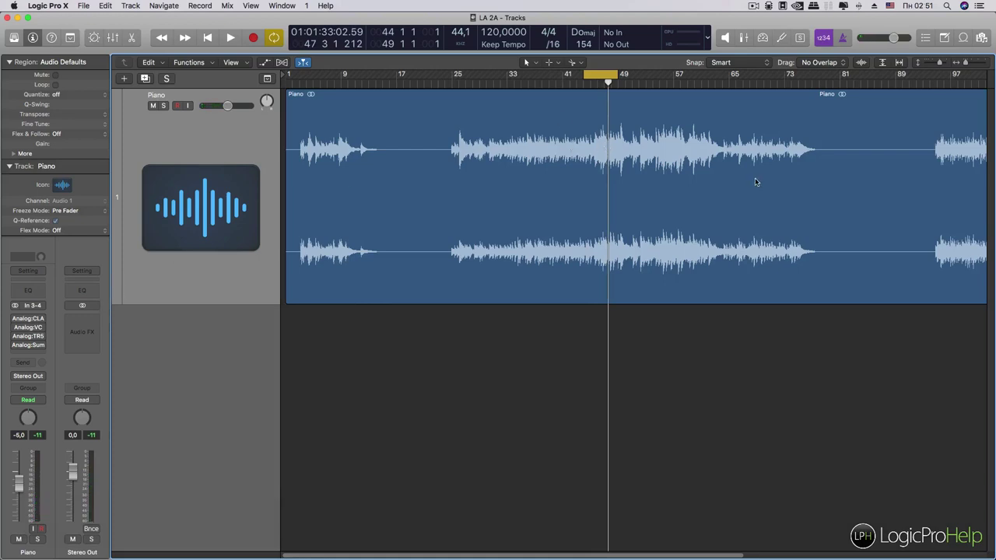
Step: Show all plug-in windows of the Piano track and move the CLA-2A and TR5 White 2A windows away from the others
mouse_move(16, 326)
key(v)
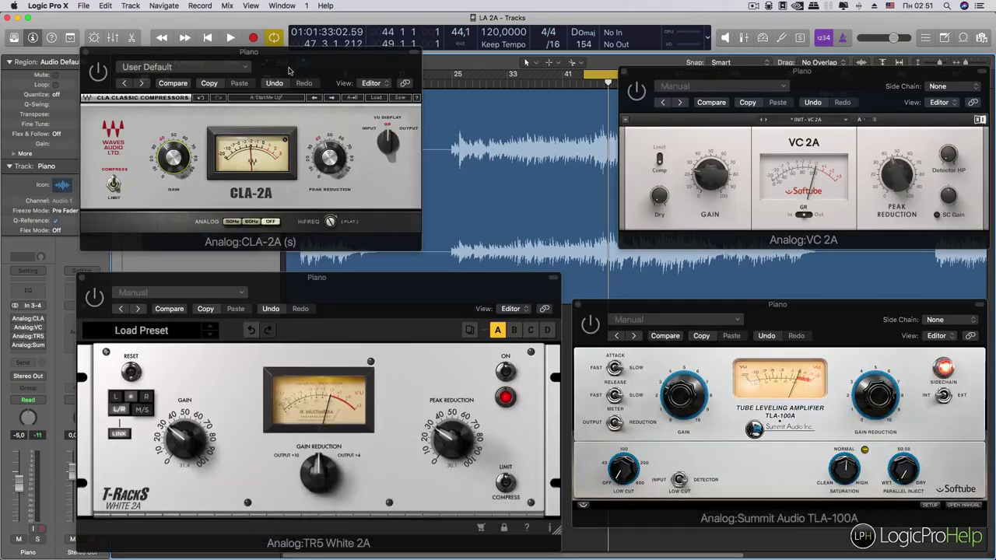
drag(294, 51, 279, 36)
drag(304, 273, 269, 260)
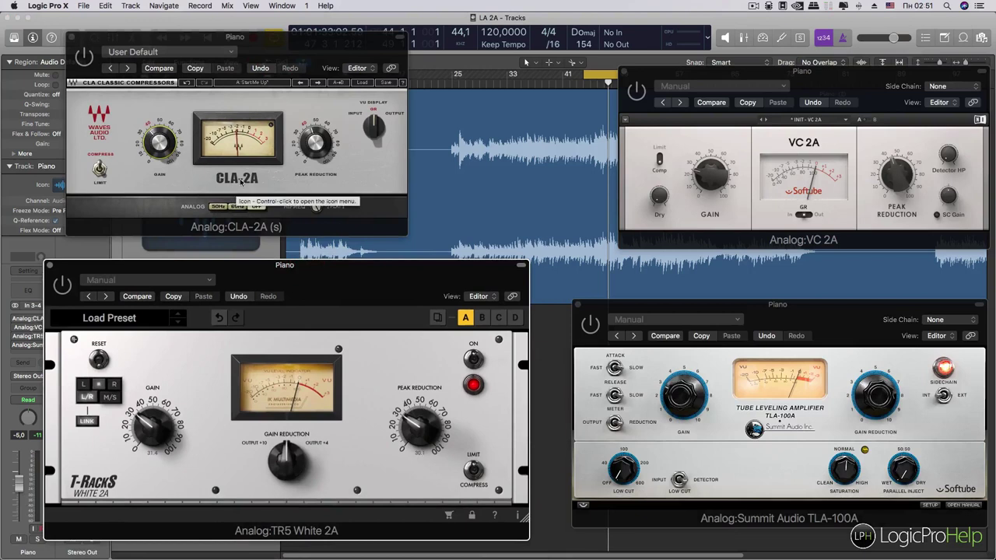
Step: Move the VC 2A and Summit Audio TLA-100A windows beside the other two compressors so that they sit one above the other
drag(737, 73, 671, 52)
mouse_move(793, 160)
drag(792, 325, 754, 303)
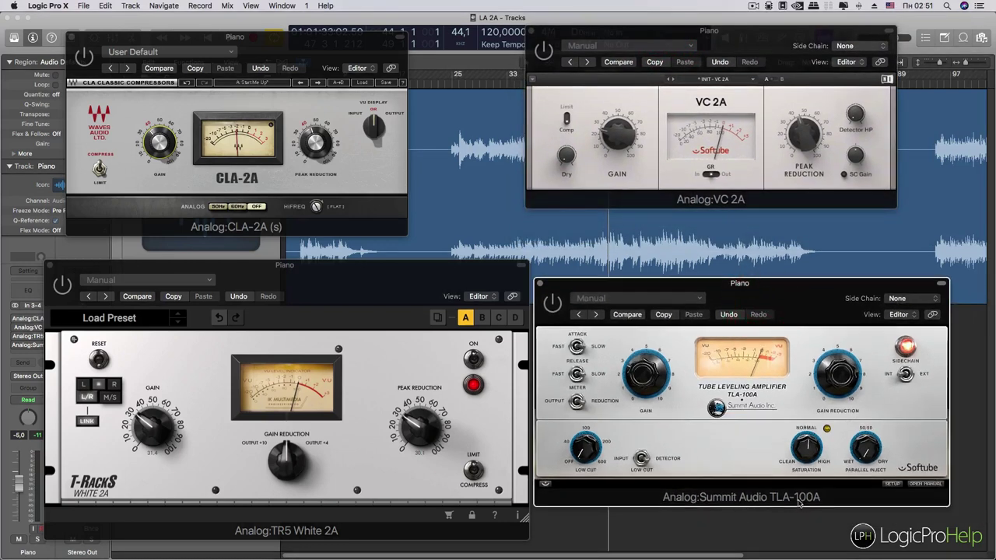
mouse_move(860, 376)
drag(785, 302, 810, 285)
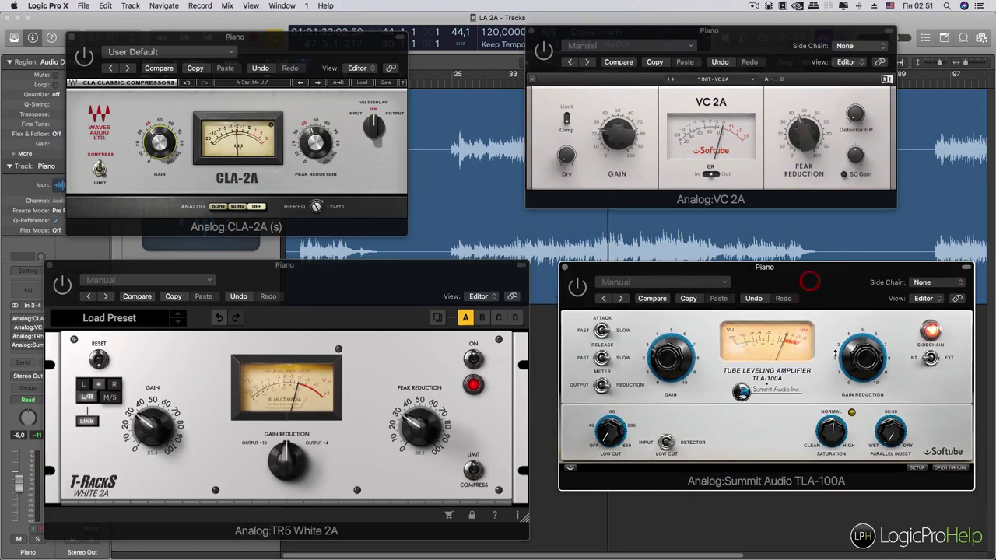
Step: Reposition the TR5 White 2A window beneath the CLA-2A window without overlapping the TLA-100A
drag(307, 274, 309, 260)
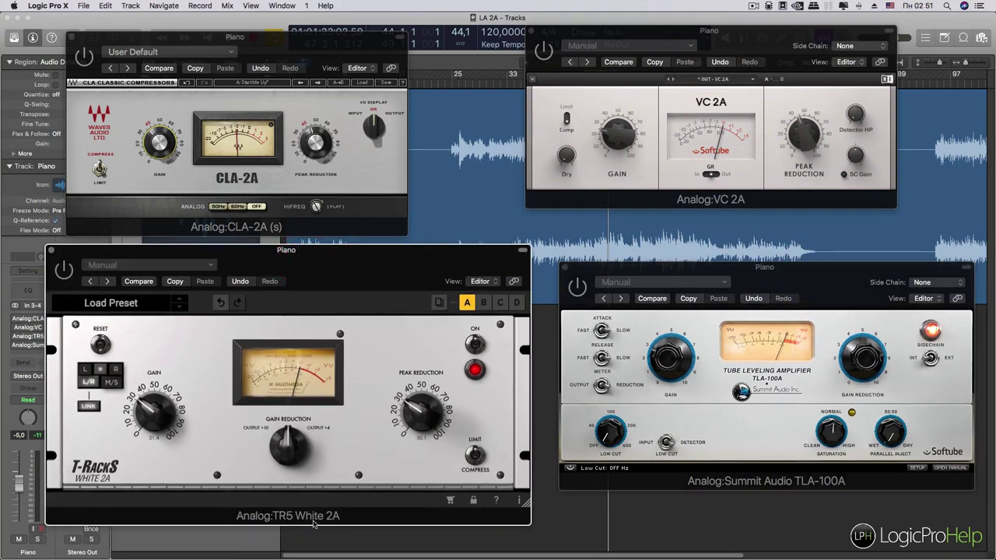
drag(380, 281, 319, 294)
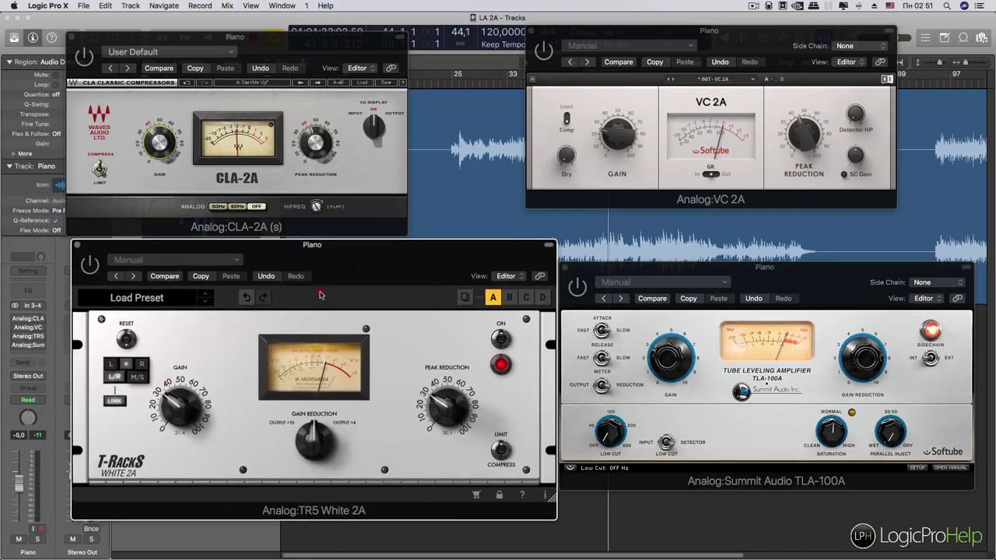
drag(333, 256, 321, 276)
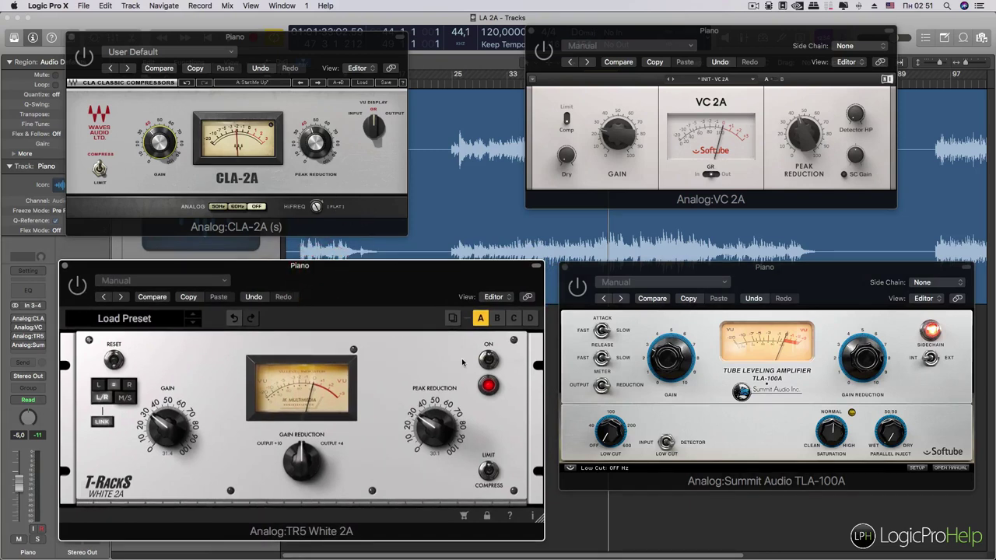
drag(368, 277, 363, 279)
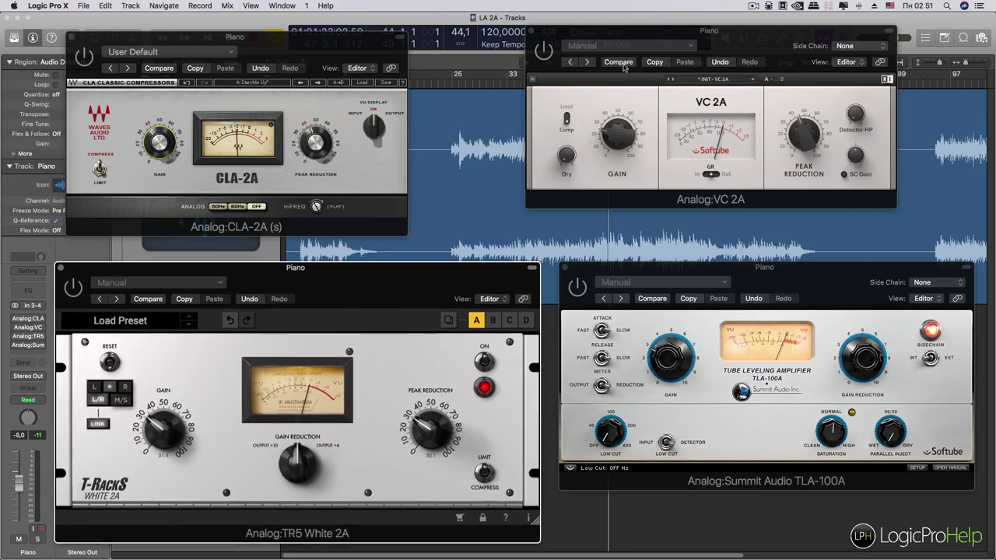
Step: Bring the VC 2A, CLA-2A, TLA-100A and TR5 White 2A windows into focus one after another, nudging them slightly
click(623, 30)
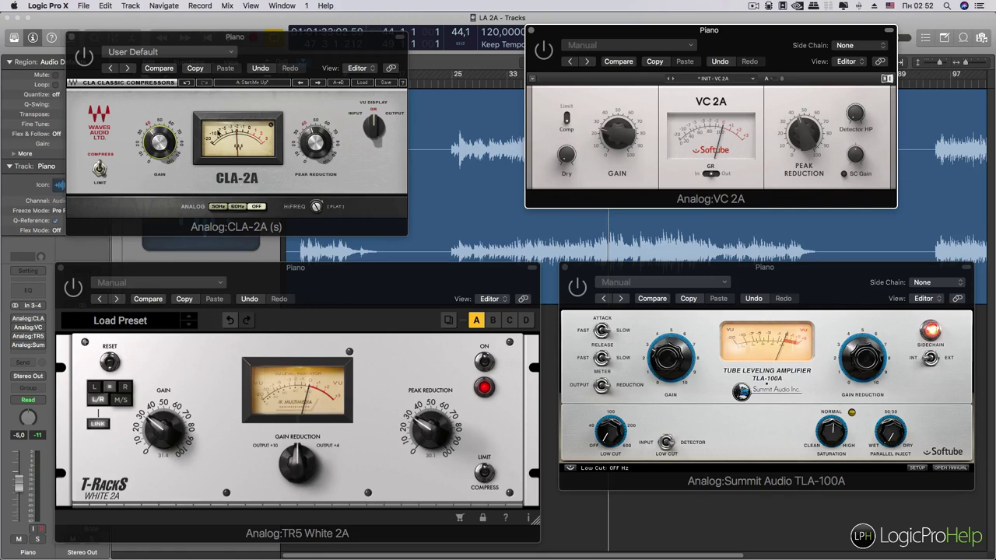
drag(232, 37, 246, 42)
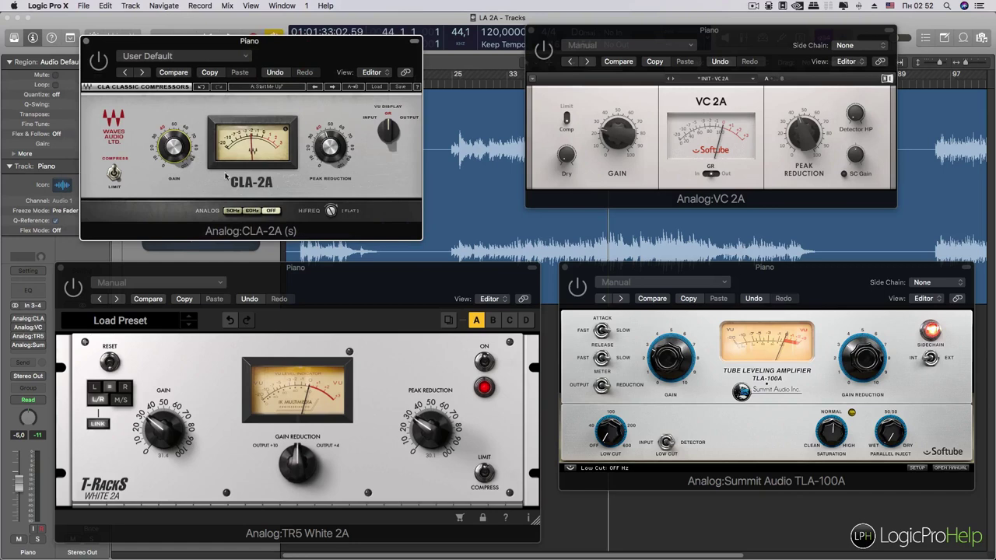
mouse_move(160, 146)
click(201, 190)
drag(763, 269, 762, 263)
click(249, 277)
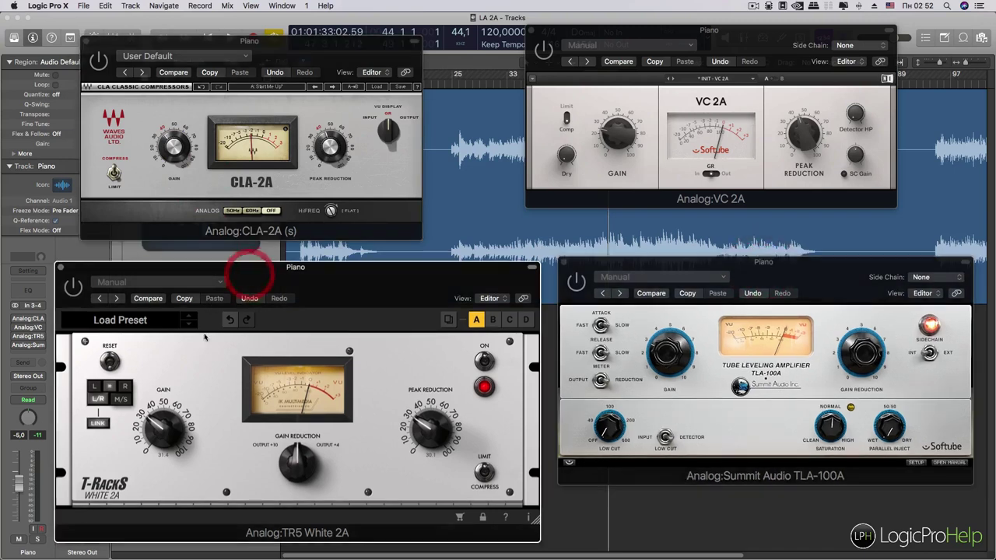
Step: Turn the TLA-100A's Saturation to -0.1 and shift its window slightly
click(771, 427)
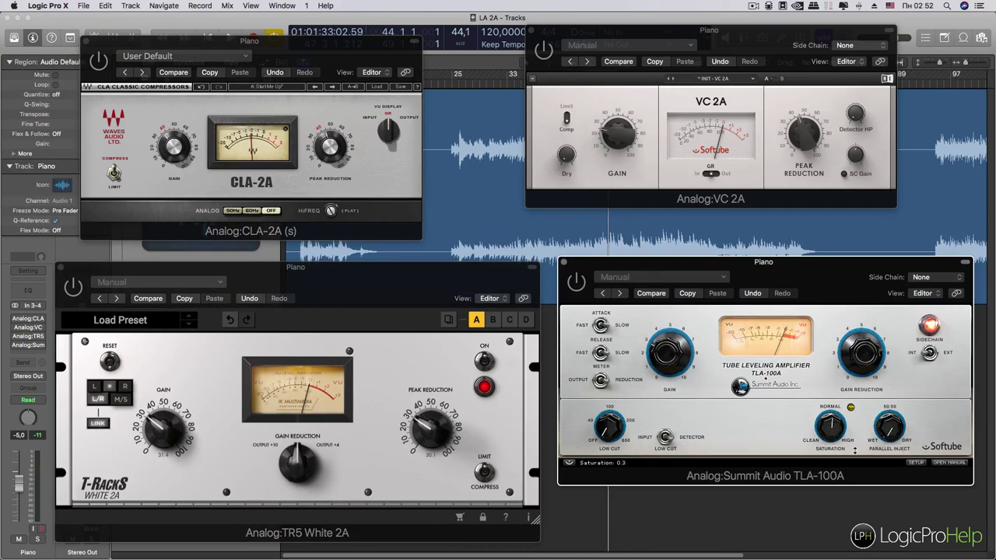
drag(832, 434, 848, 495)
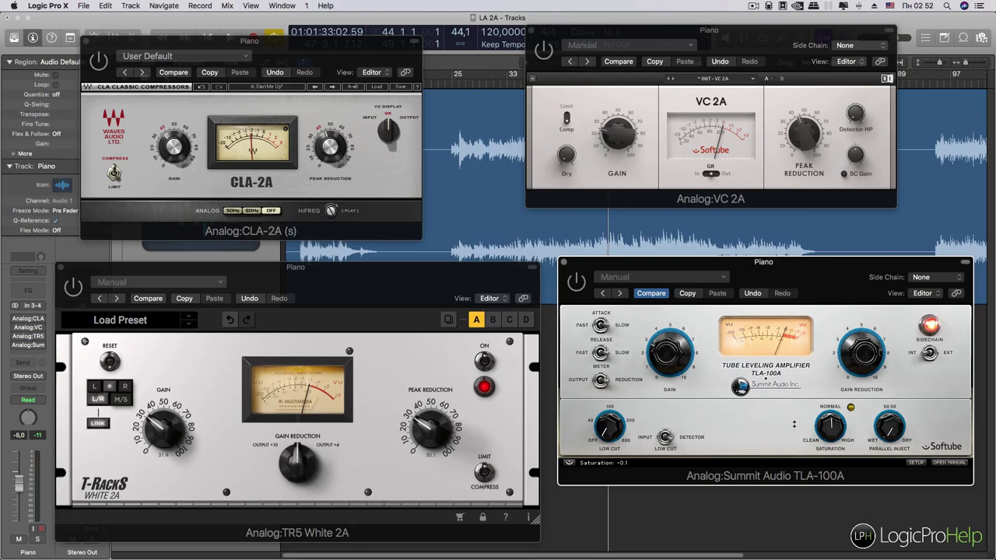
drag(793, 271, 795, 283)
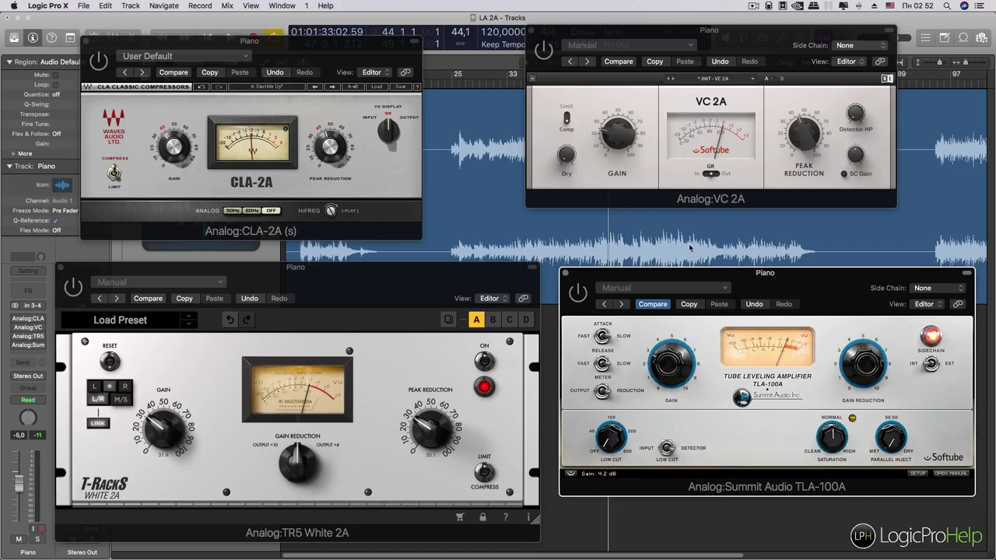
drag(652, 274, 650, 269)
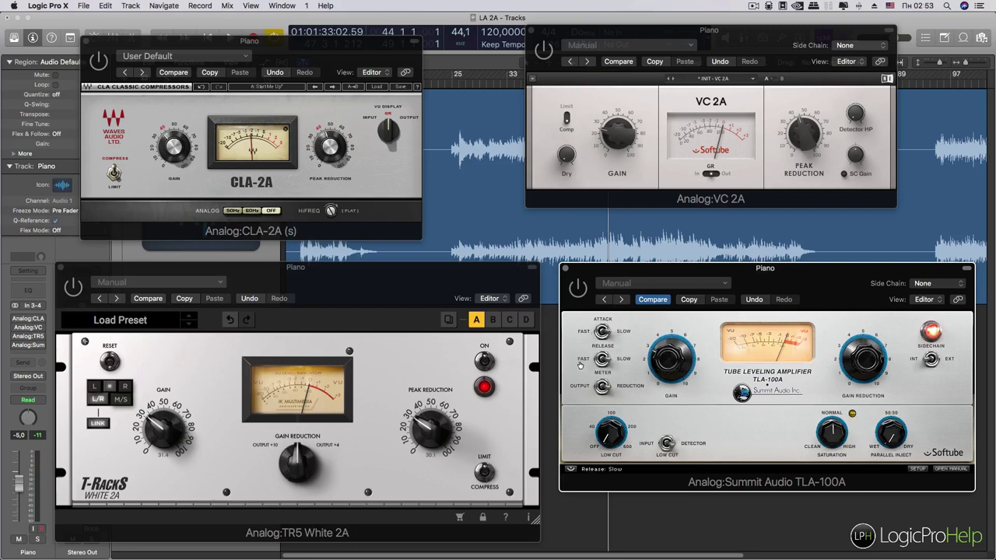
click(268, 161)
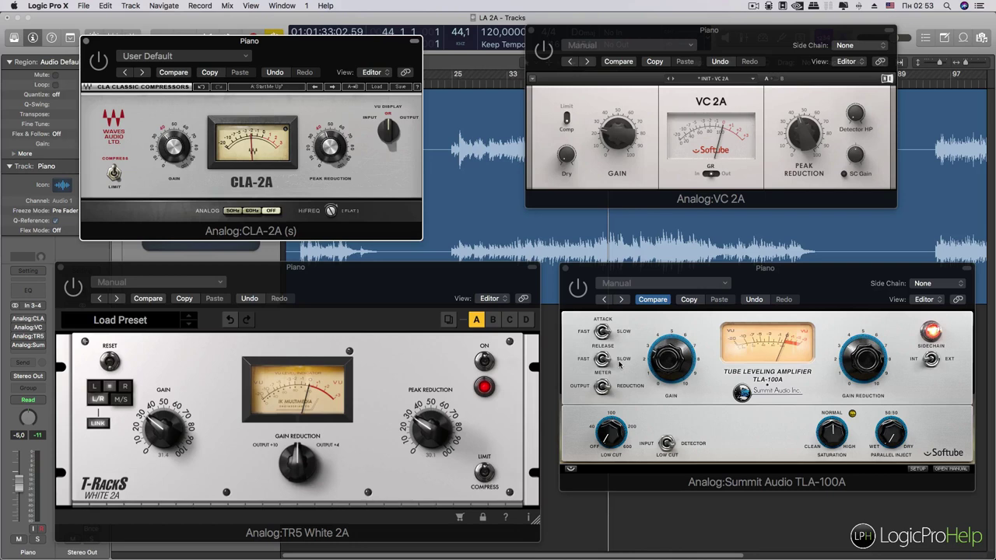
click(316, 102)
click(769, 283)
Step: Move the TLA-100A window up slightly and the VC 2A and CLA-2A windows down to uncover the transport and ruler
drag(805, 295, 803, 288)
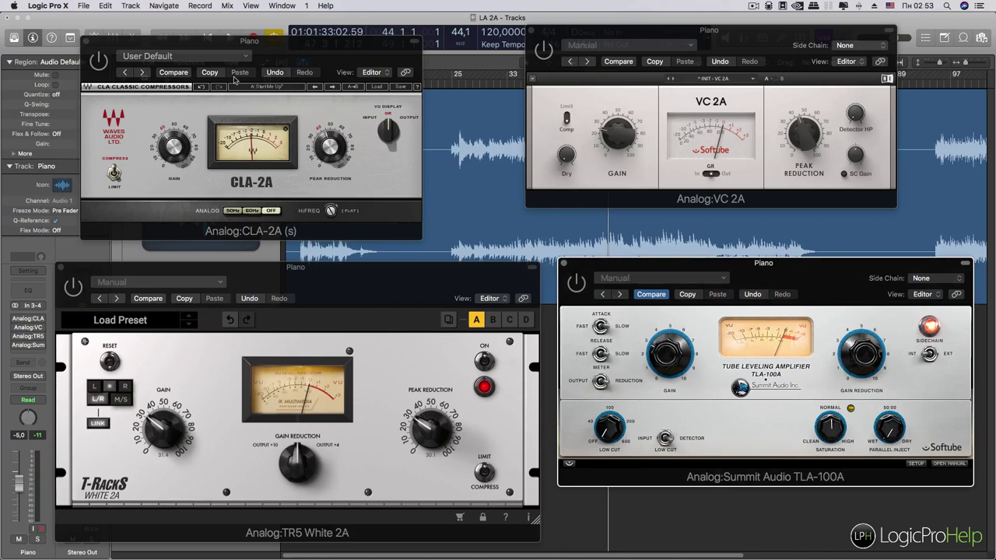
drag(569, 34, 600, 160)
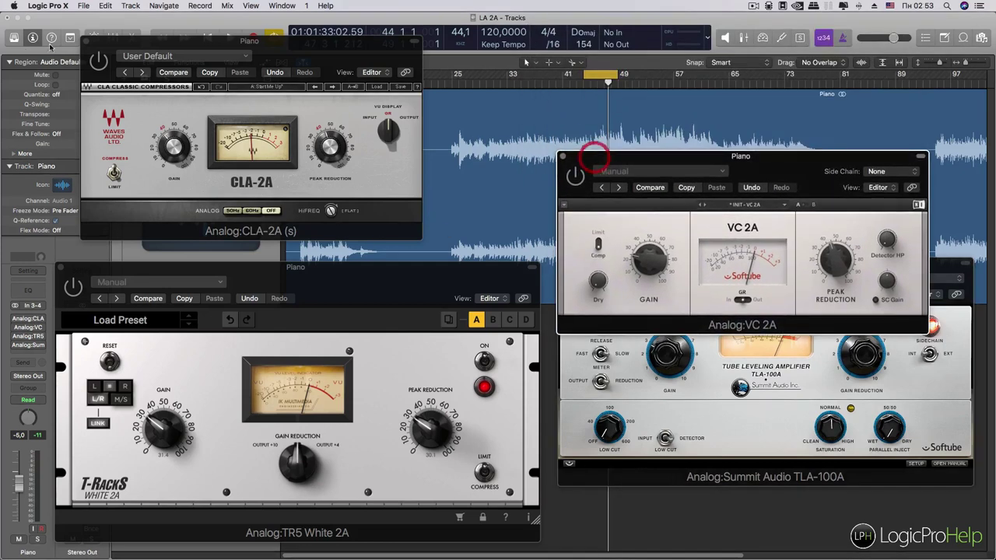
drag(200, 43, 199, 99)
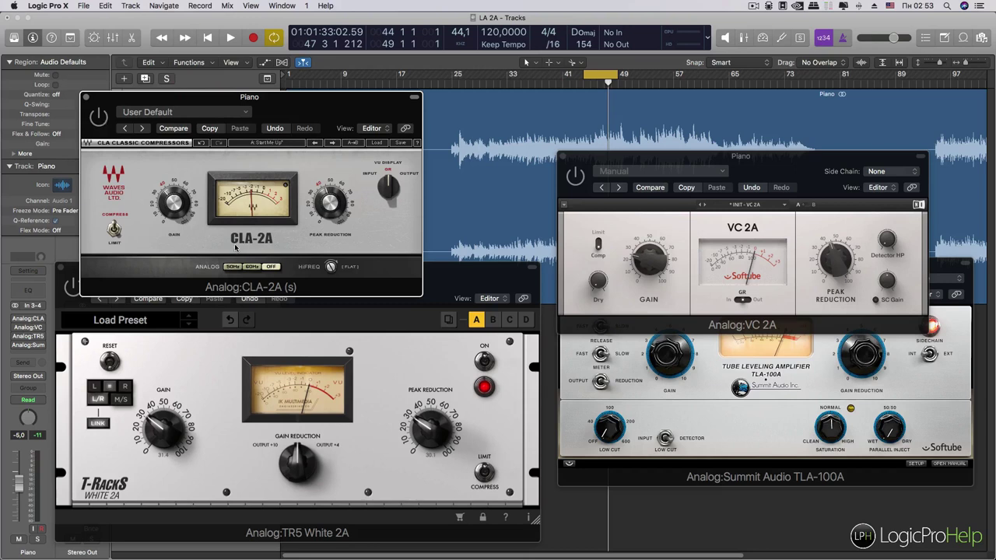
Step: Enable the CLA-2A and play the cycled Piano passage through it, stopping again
click(102, 125)
key(space)
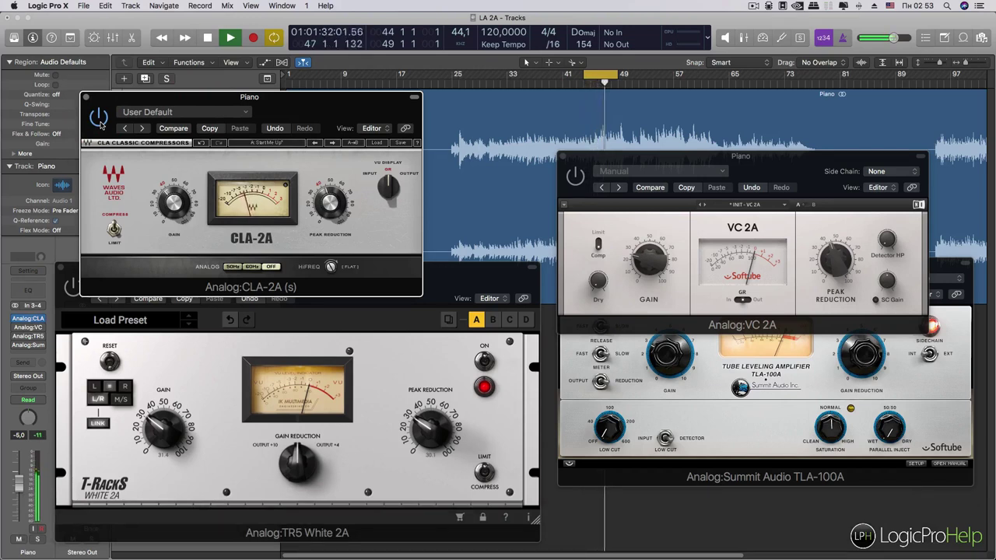
key(space)
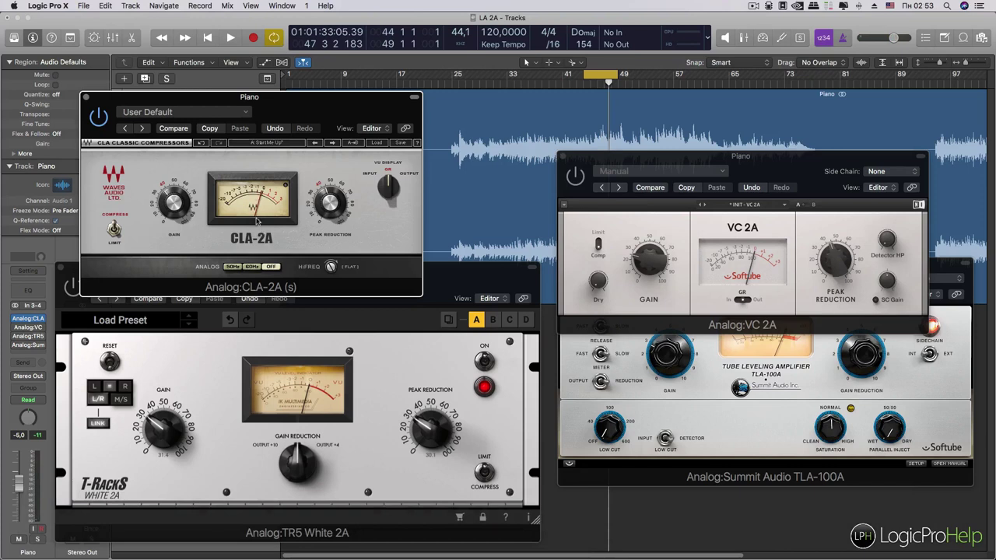
Step: Move the CLA-2A window up slightly and toggle its bypass while playing the cycled passage to compare both sounds
drag(295, 107, 295, 92)
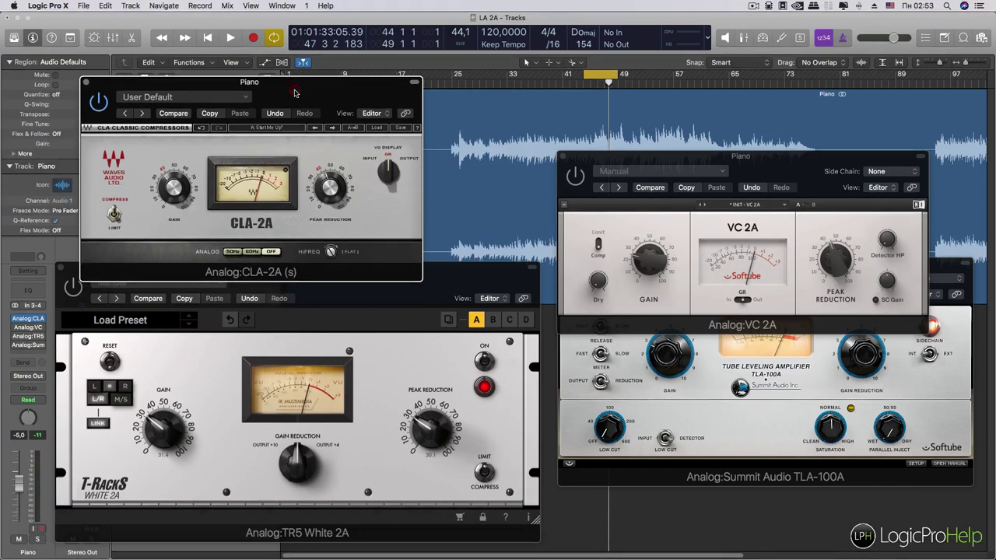
click(99, 101)
key(space)
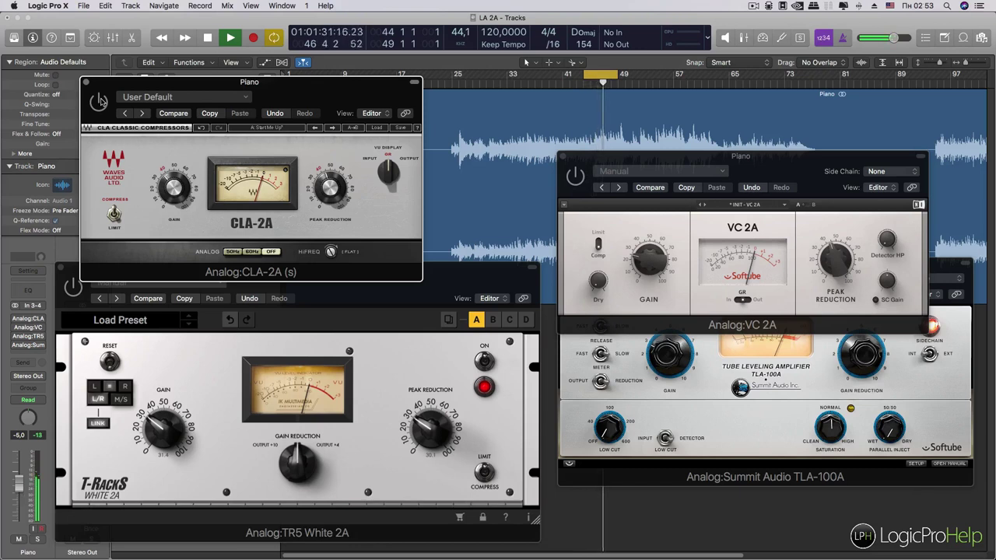
click(100, 102)
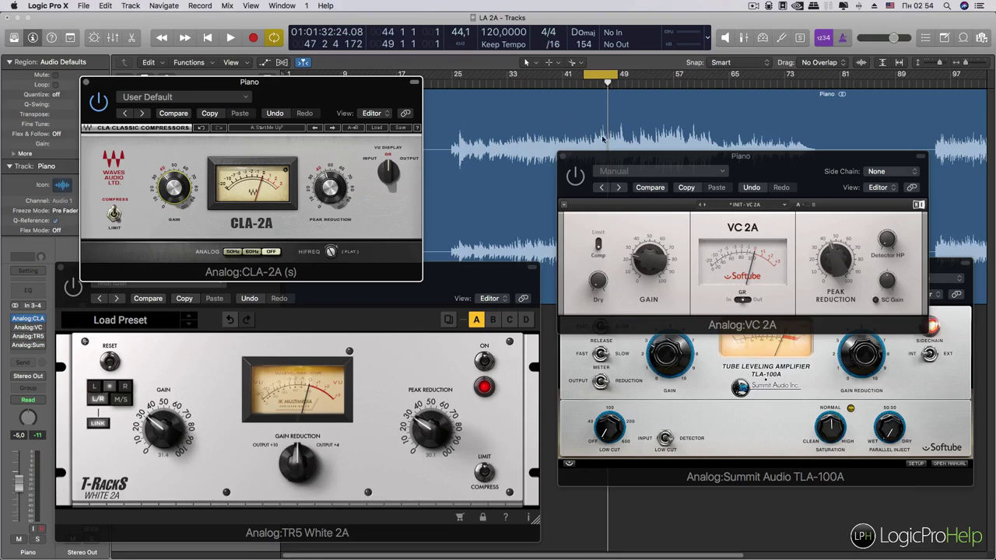
Step: Bypass the CLA-2A, enable the VC 2A and play the cycled Piano passage through it, moving its window clear of the TLA-100A
drag(603, 166, 644, 108)
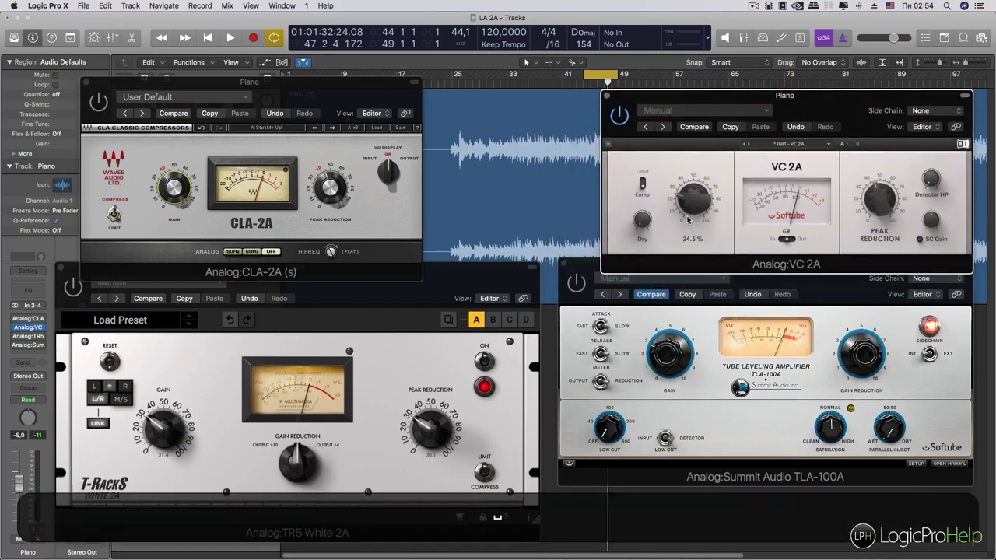
key(space)
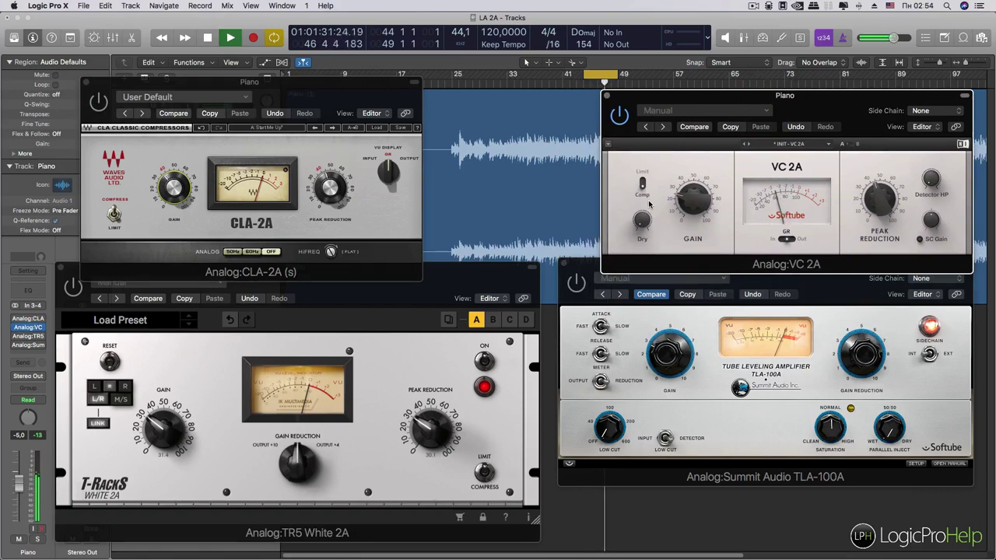
key(space)
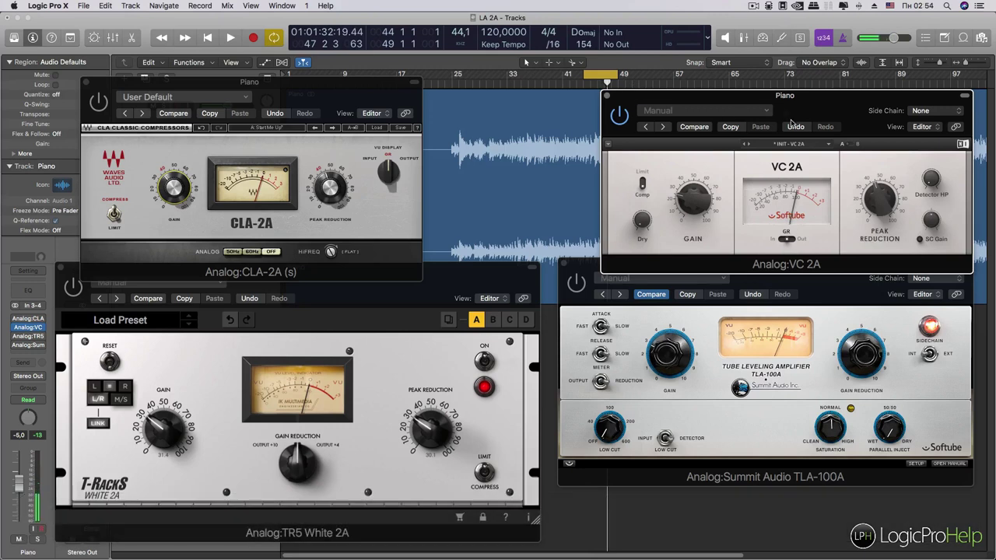
Step: Reposition the VC 2A window above the TLA-100A so that the two windows no longer overlap
drag(757, 96, 724, 90)
mouse_move(674, 161)
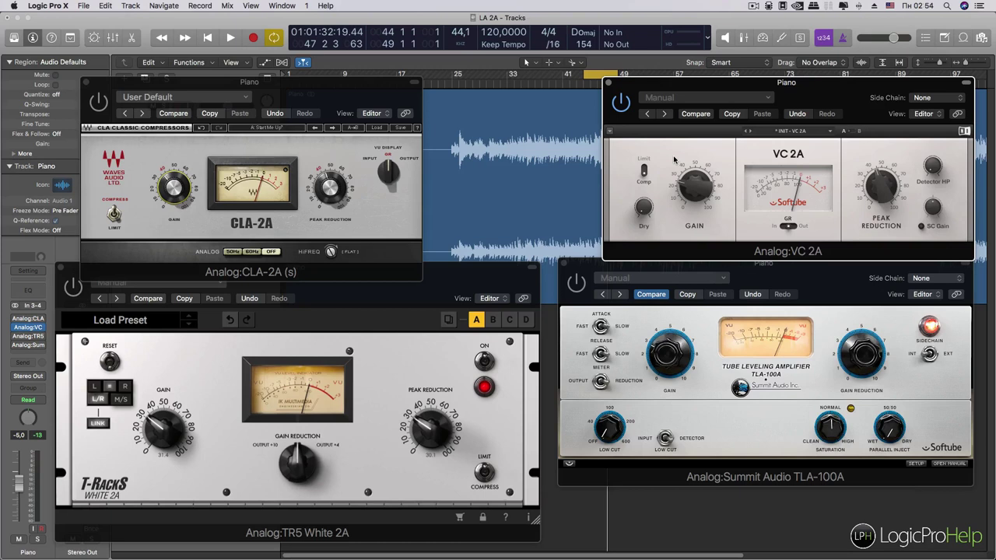
drag(634, 78, 646, 76)
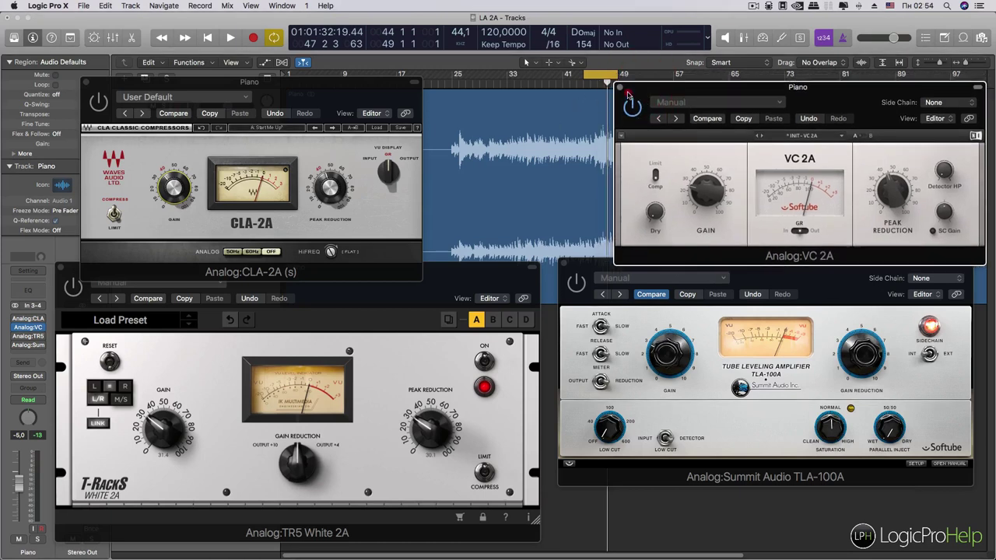
drag(632, 87, 596, 99)
click(596, 98)
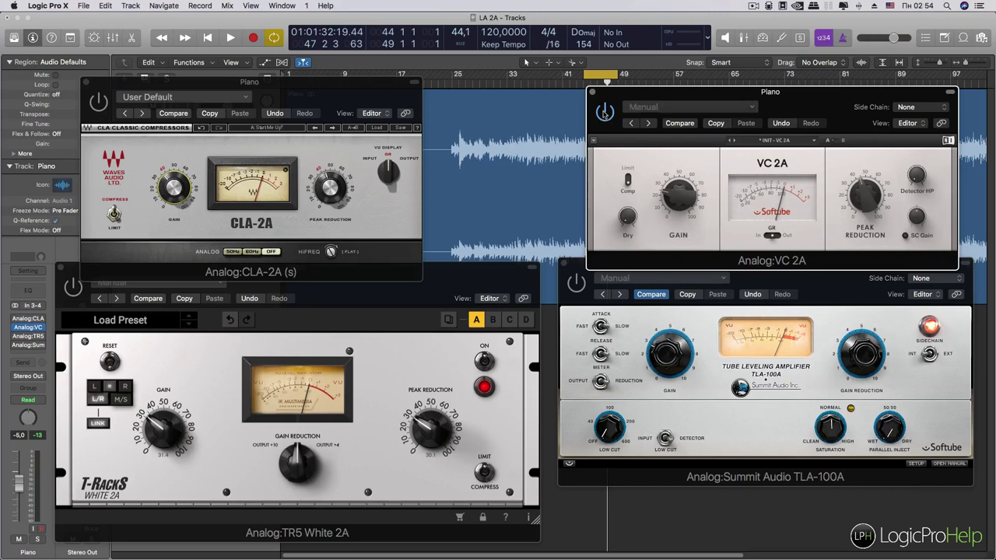
mouse_move(613, 102)
mouse_down()
mouse_move(590, 99)
mouse_move(656, 127)
mouse_move(641, 103)
mouse_move(622, 103)
mouse_move(628, 113)
mouse_up()
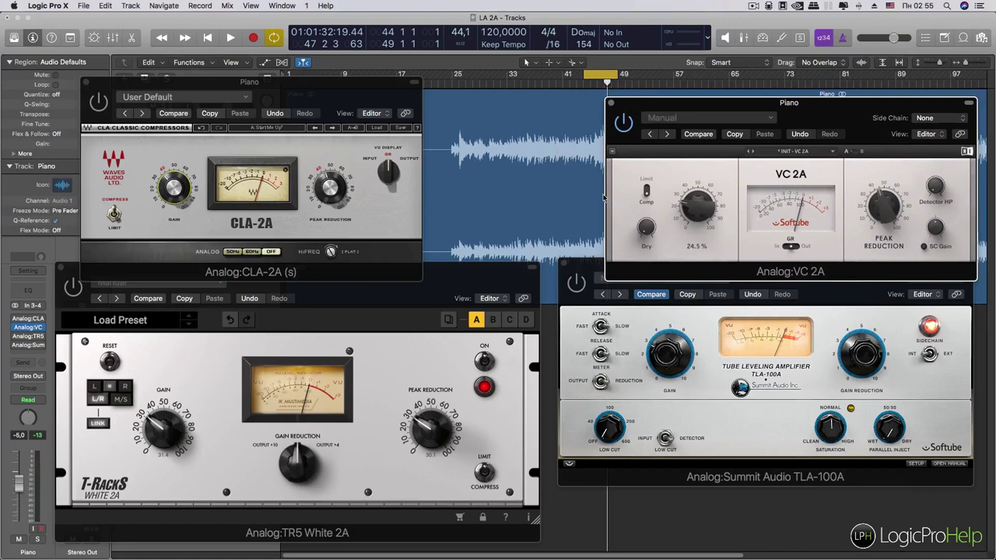
mouse_move(676, 103)
mouse_down()
mouse_move(650, 101)
mouse_move(663, 102)
mouse_up()
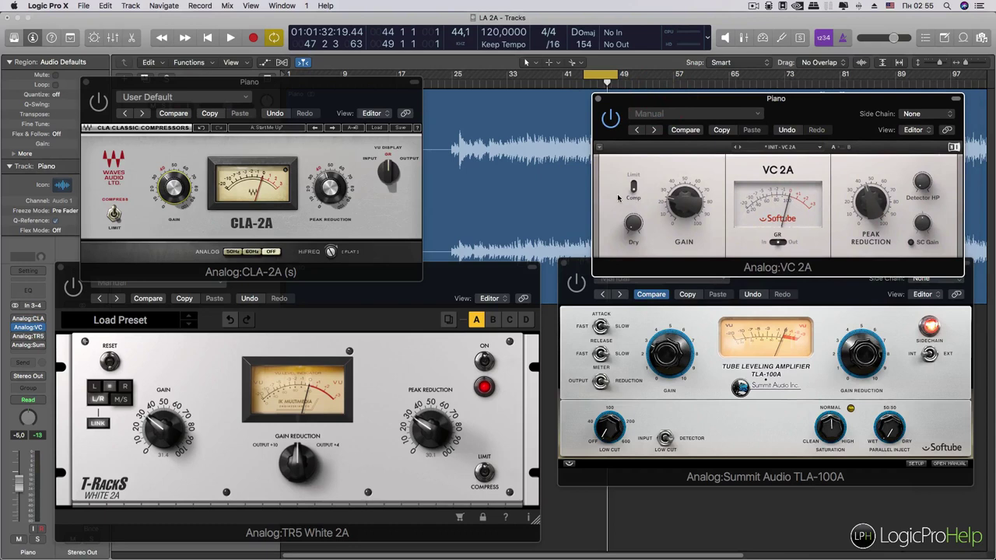
drag(680, 102, 702, 83)
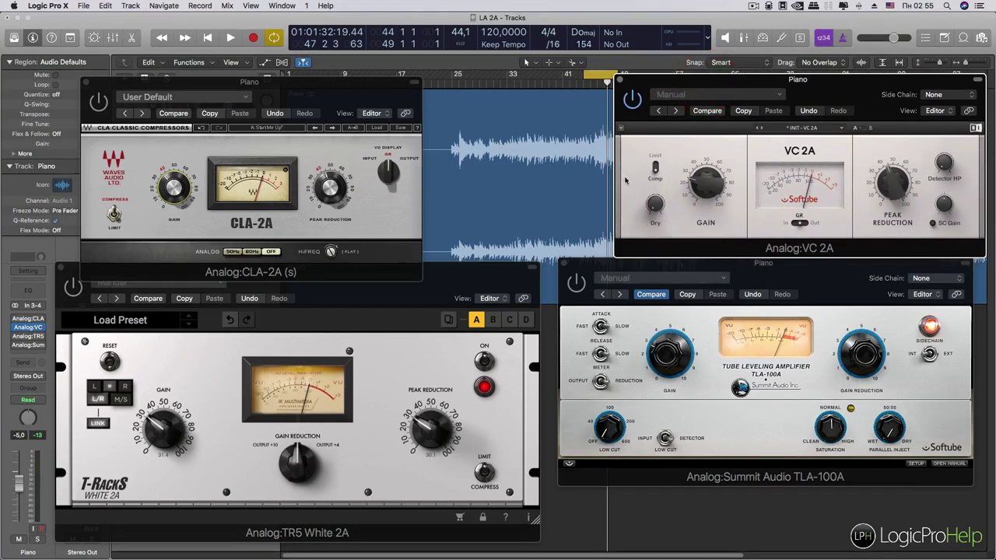
Step: Bypass the VC 2A, enable the TR5 White 2A and play the cycled Piano passage through it, stopping again
click(72, 272)
click(73, 288)
key(space)
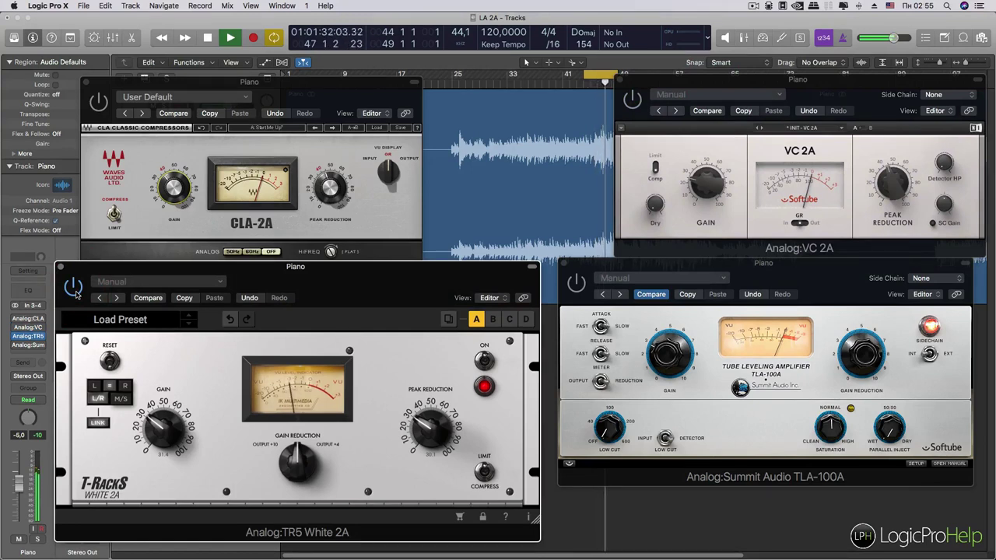
key(space)
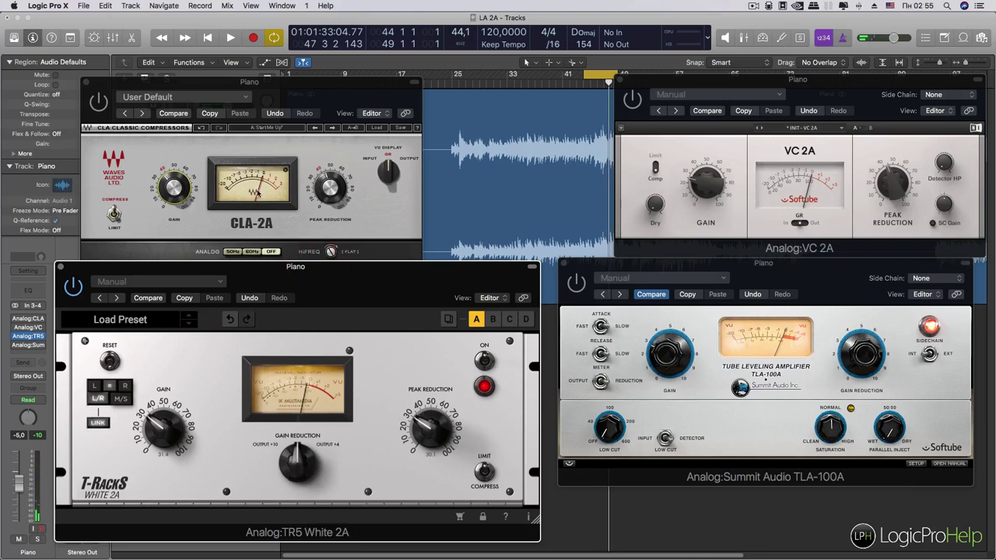
Step: Nudge the TR5 White 2A window up and play the cycled Piano passage through the plug-in again, stopping at the end
click(248, 138)
click(381, 350)
drag(393, 300, 391, 294)
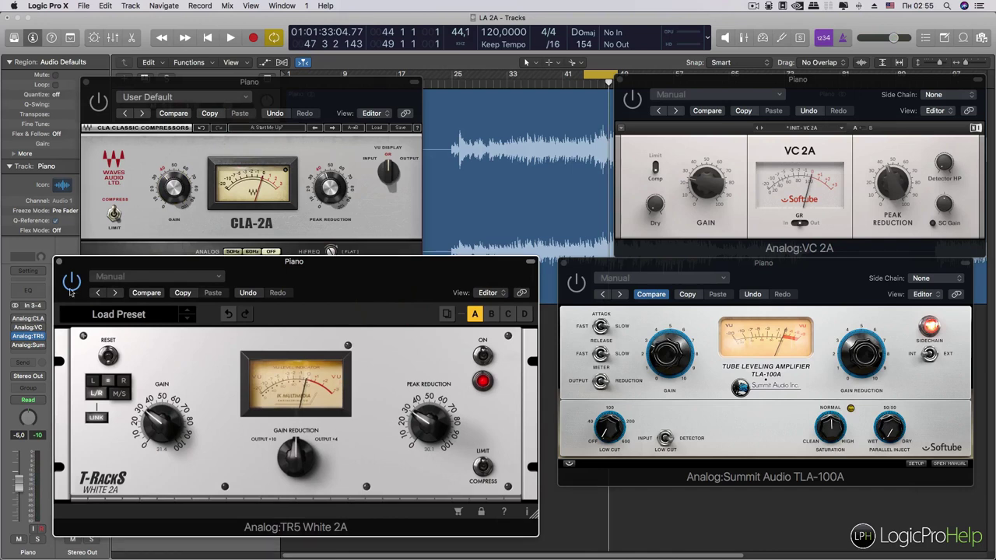
key(space)
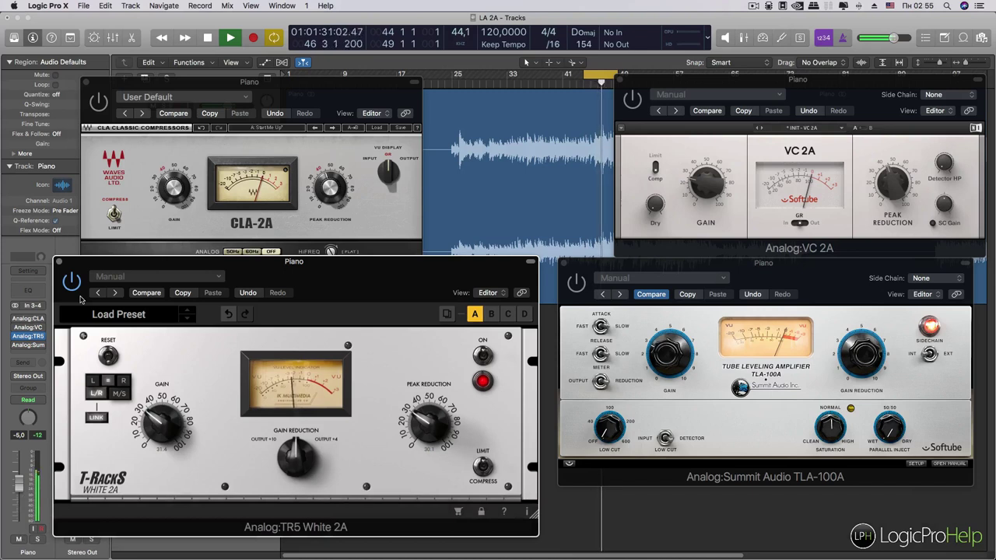
key(space)
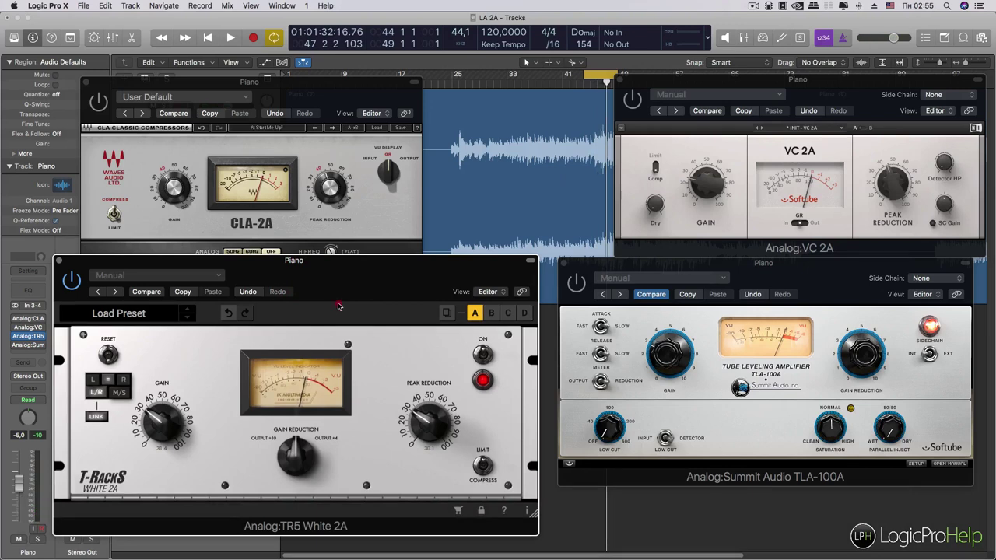
Step: Reposition the TR5 White 2A window higher, overlapping the lower part of the CLA-2A window
drag(318, 289, 276, 280)
drag(361, 283, 343, 240)
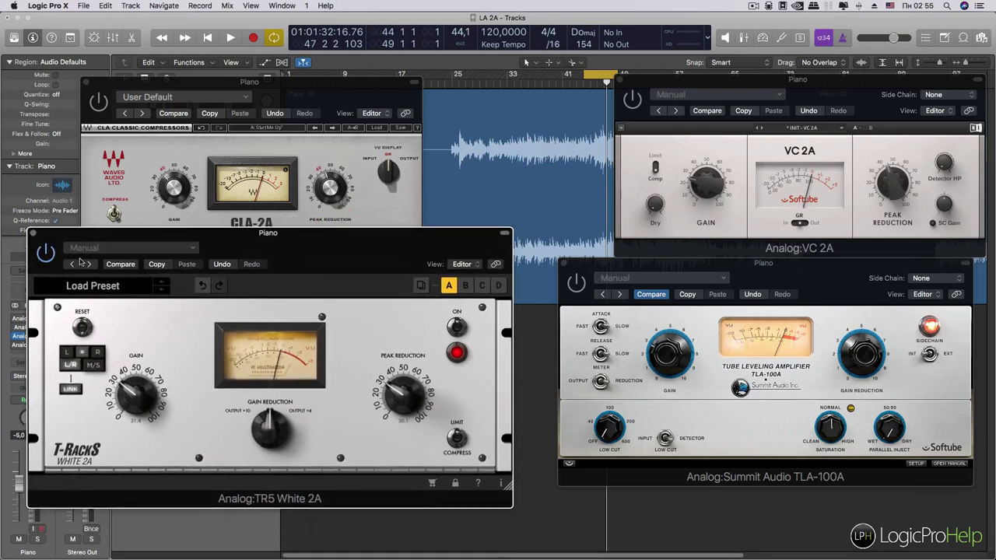
drag(230, 255, 251, 257)
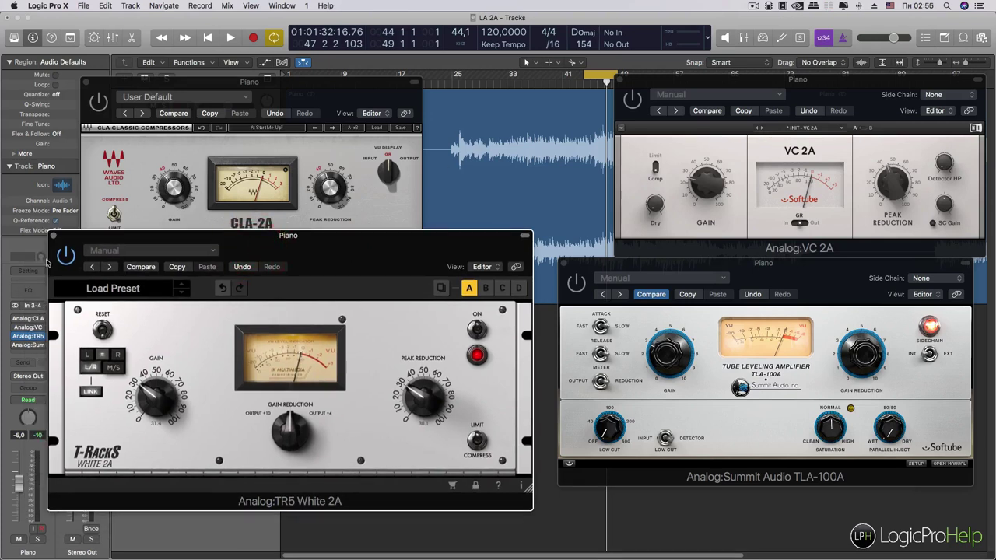
Step: Bypass the TR5 White 2A, enable the TLA-100A, shift its window slightly and play the cycled Piano passage through it, stopping again
click(574, 292)
drag(671, 266, 662, 273)
key(space)
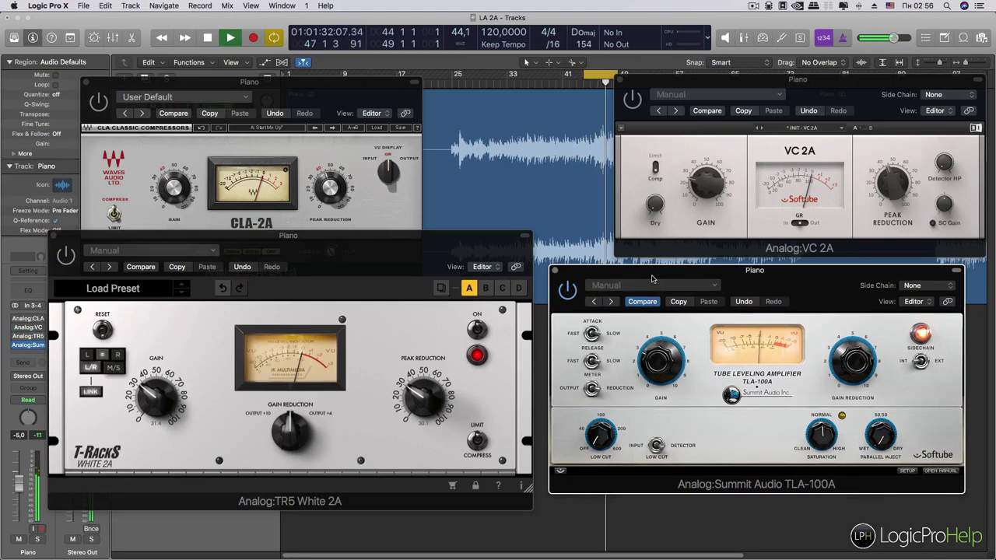
key(space)
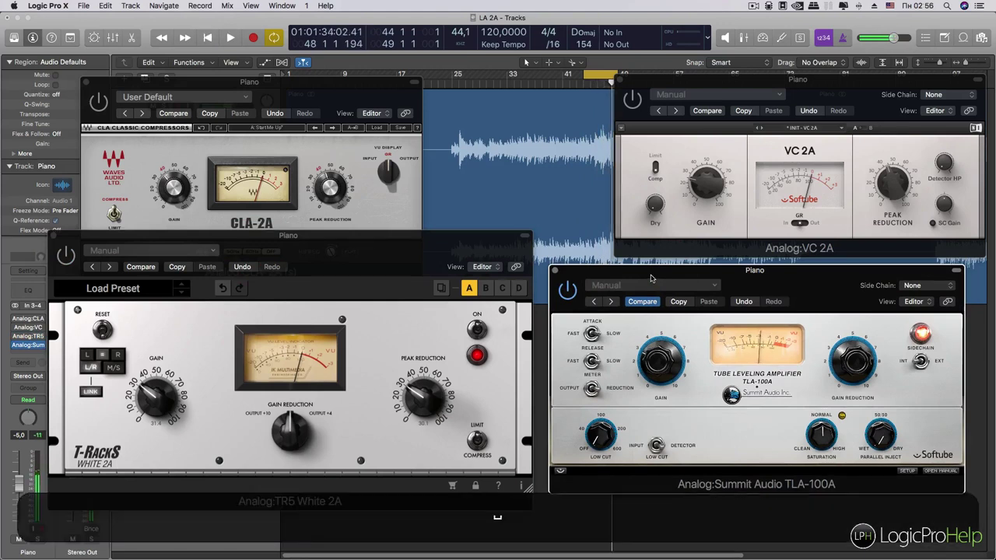
Step: Rearrange the TLA-100A and TR5 White 2A windows so that they sit side by side without overlapping
drag(651, 279, 647, 274)
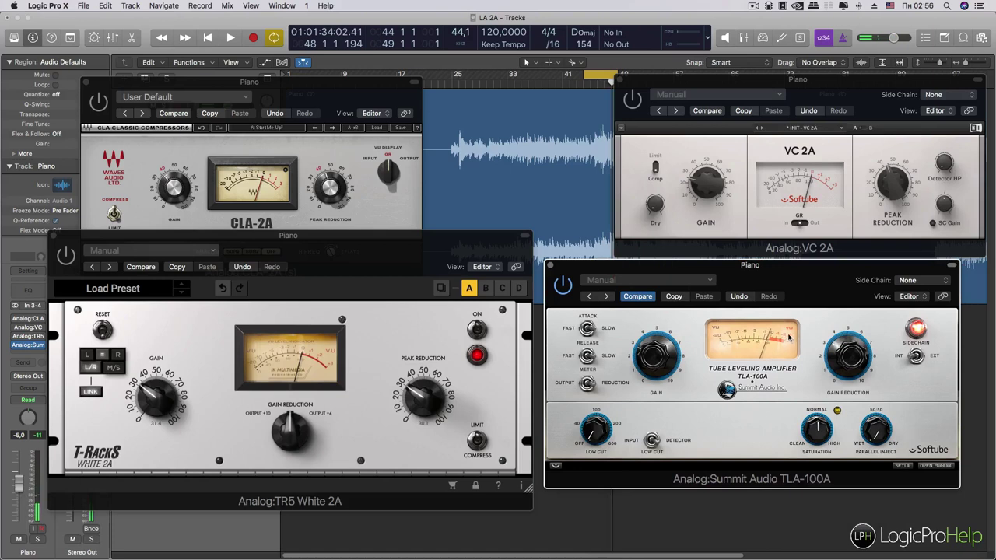
click(793, 278)
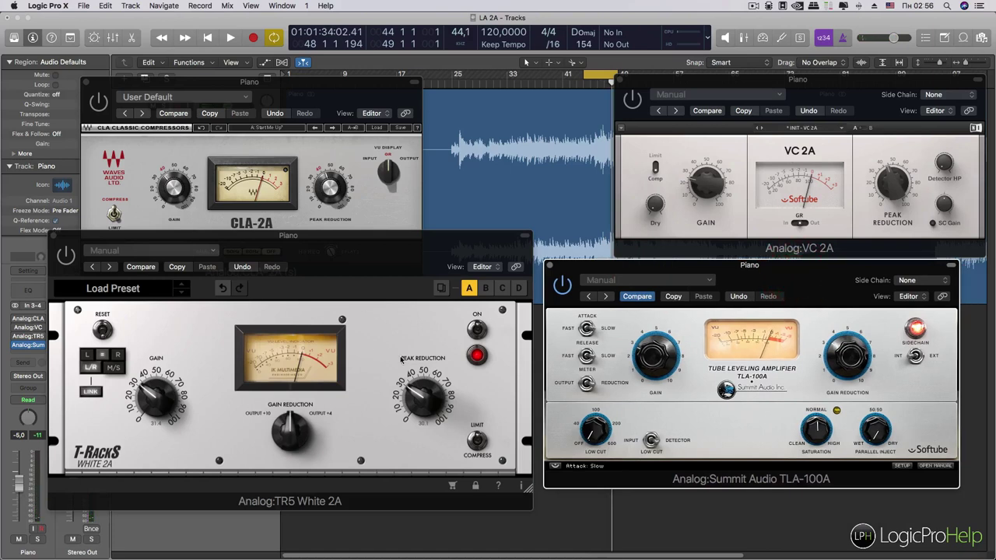
drag(368, 282, 409, 304)
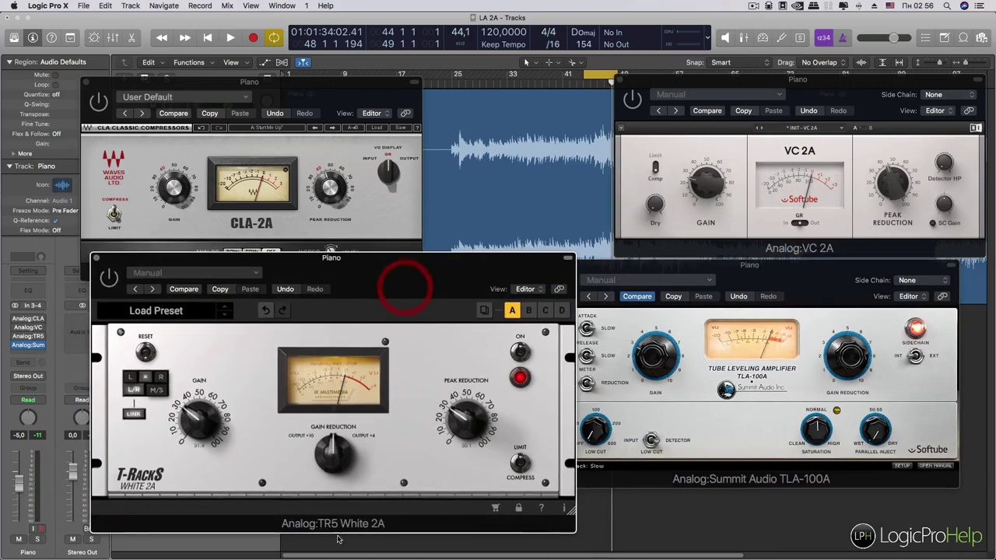
drag(451, 279, 419, 266)
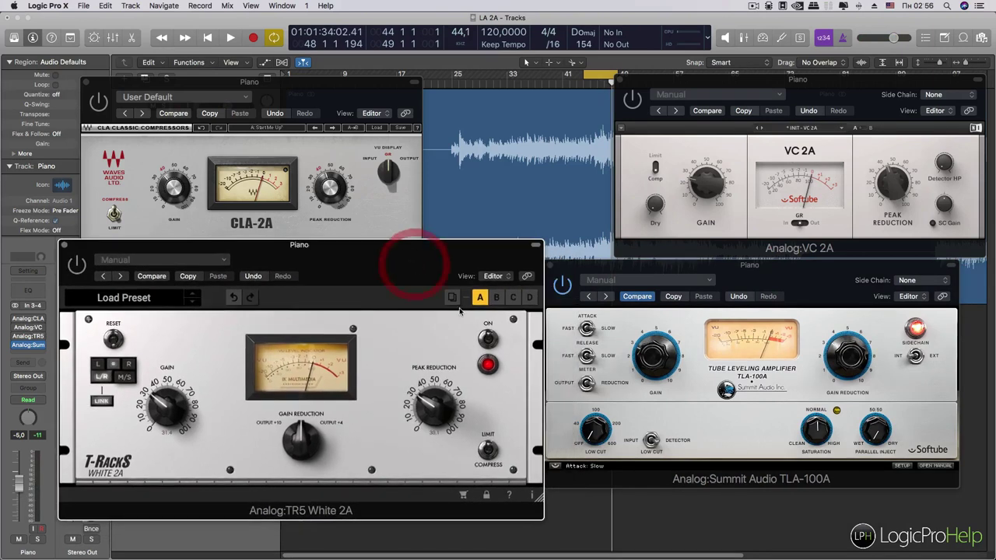
drag(629, 273, 638, 285)
Step: Play the cycled passage through the TLA-100A while setting its gain to 6.5 dB, then stop and bypass the plug-in
key(space)
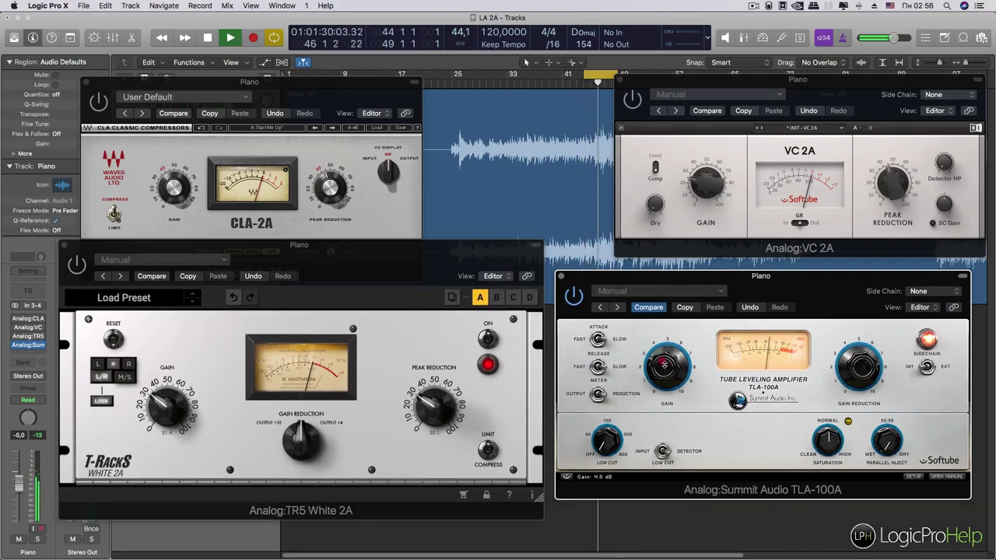
click(665, 364)
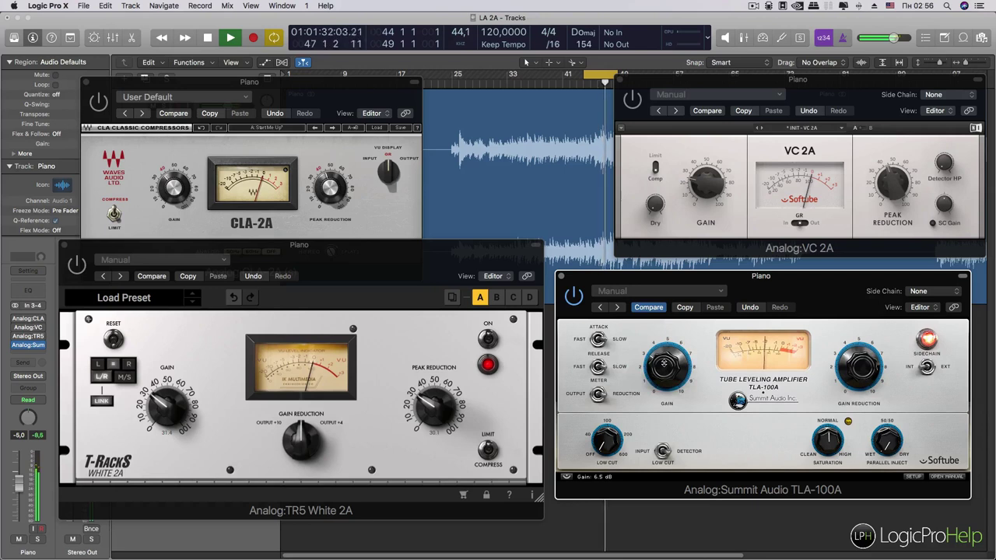
key(space)
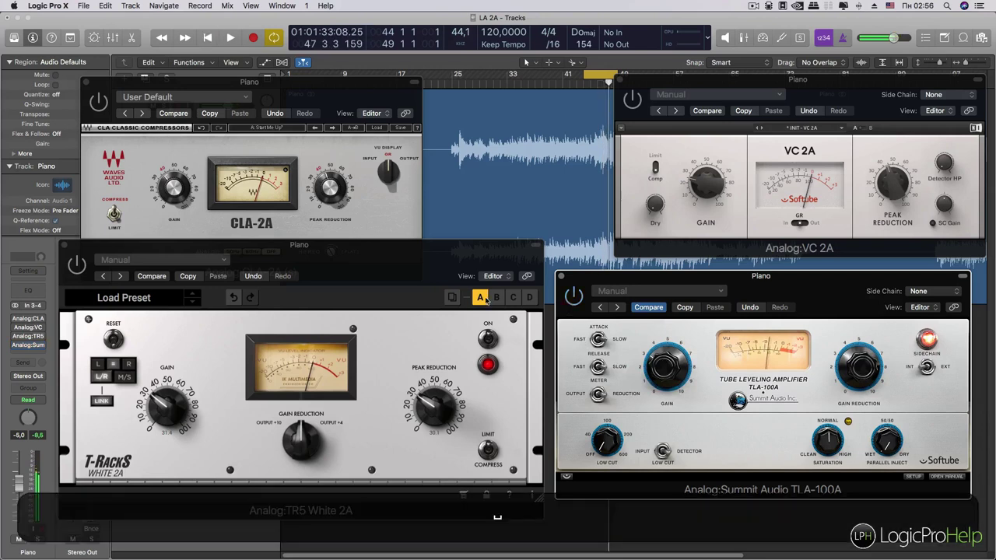
Step: Enable the TR5 White 2A, play the cycled passage as a level reference, stop playback and bypass it again
click(77, 265)
key(space)
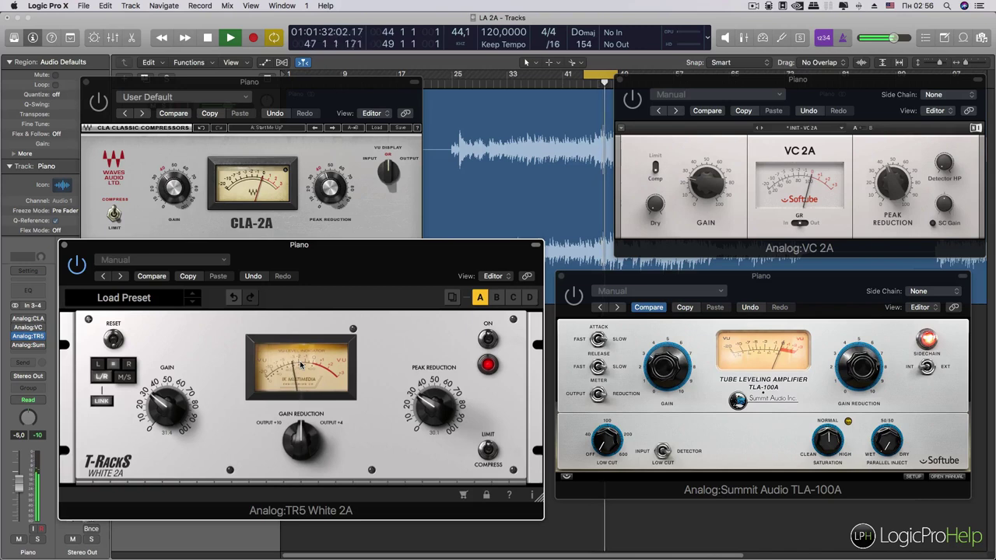
key(space)
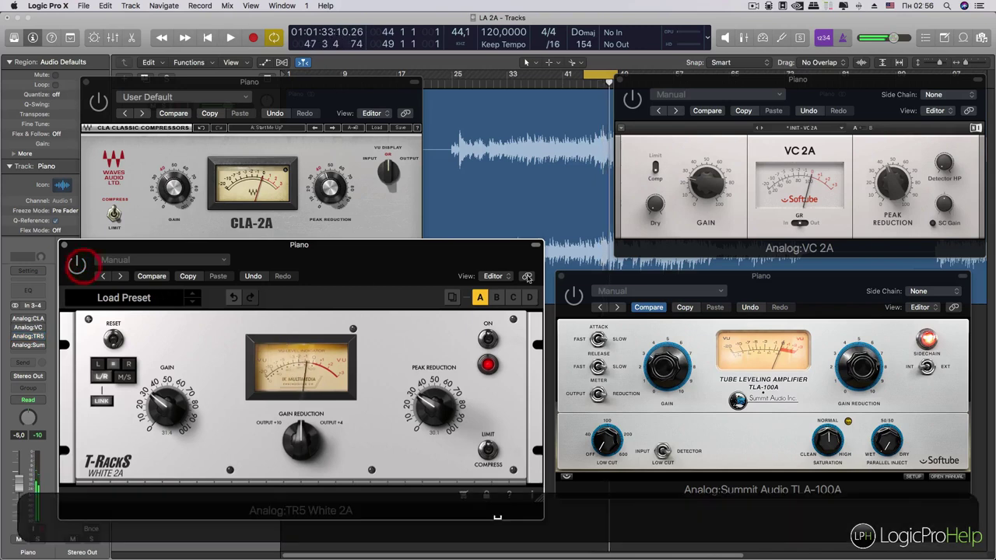
Step: Set the TLA-100A's gain to 5.4 dB, play the cycled passage through it, then stop and bypass it
click(668, 372)
key(space)
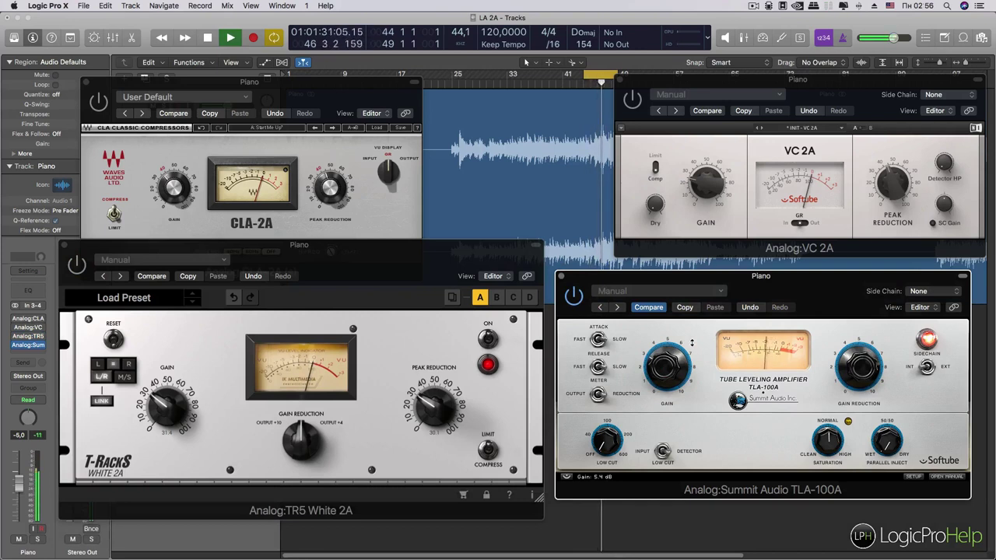
key(space)
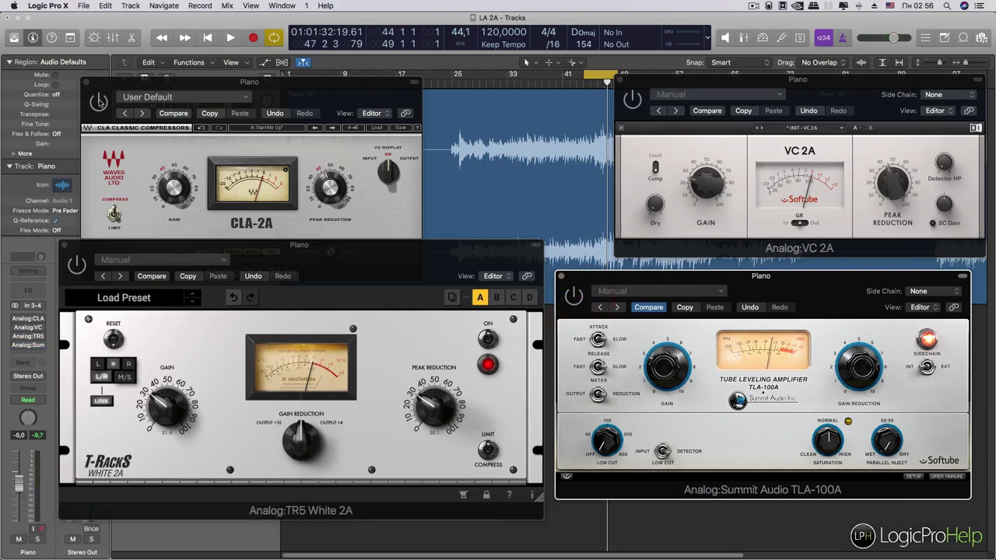
Step: Enable the CLA-2A, play the passage from the start of the cycle, stop and readjust its peak reduction slightly
click(98, 102)
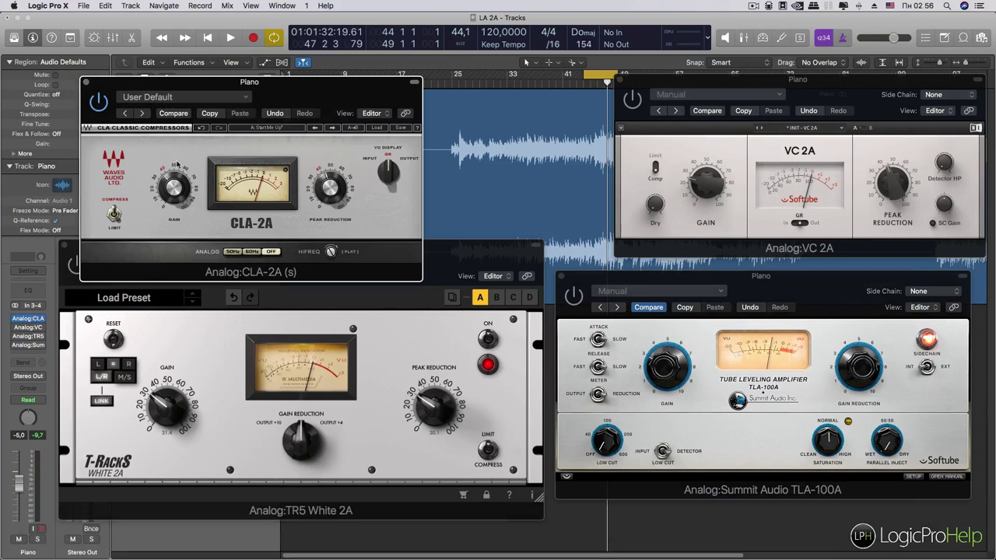
double_click(590, 85)
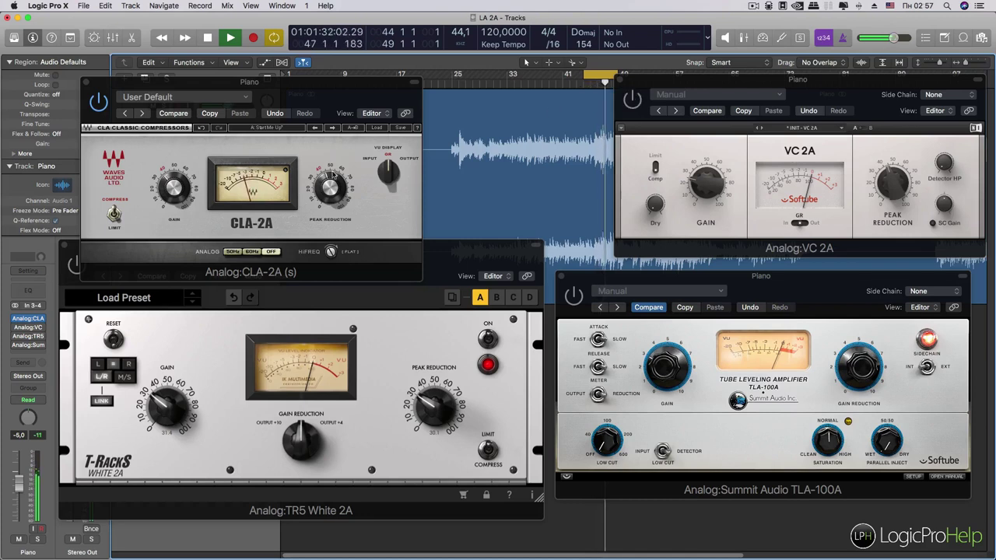
key(space)
mouse_move(498, 516)
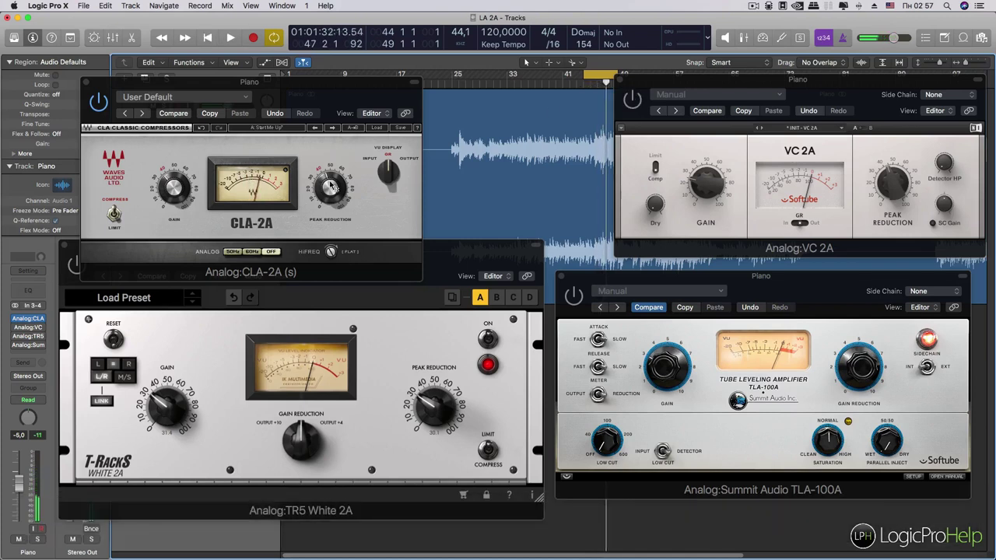
click(331, 186)
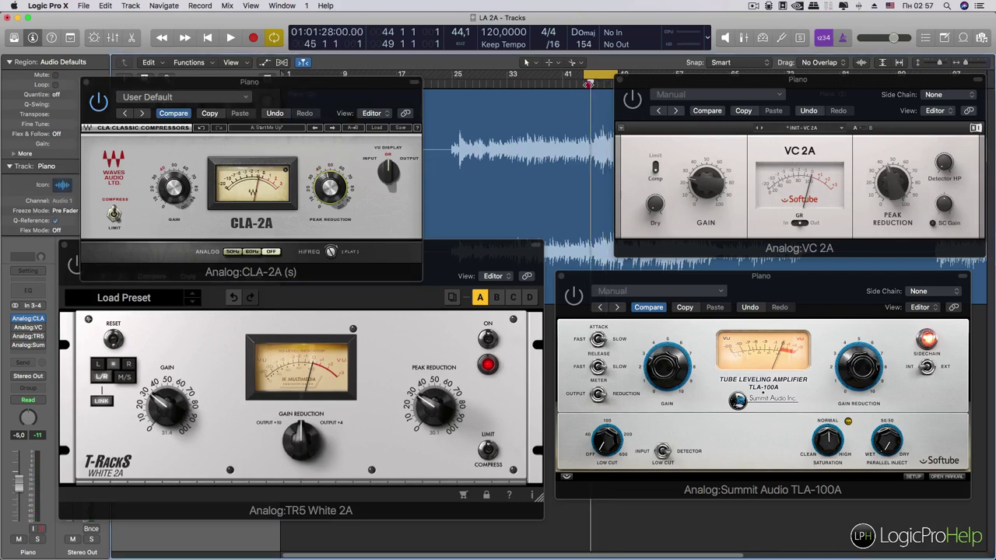
Step: Replay the passage from the cycle start while fine-tuning the CLA-2A's peak reduction, then stop playback
double_click(589, 84)
click(331, 189)
drag(328, 189, 328, 194)
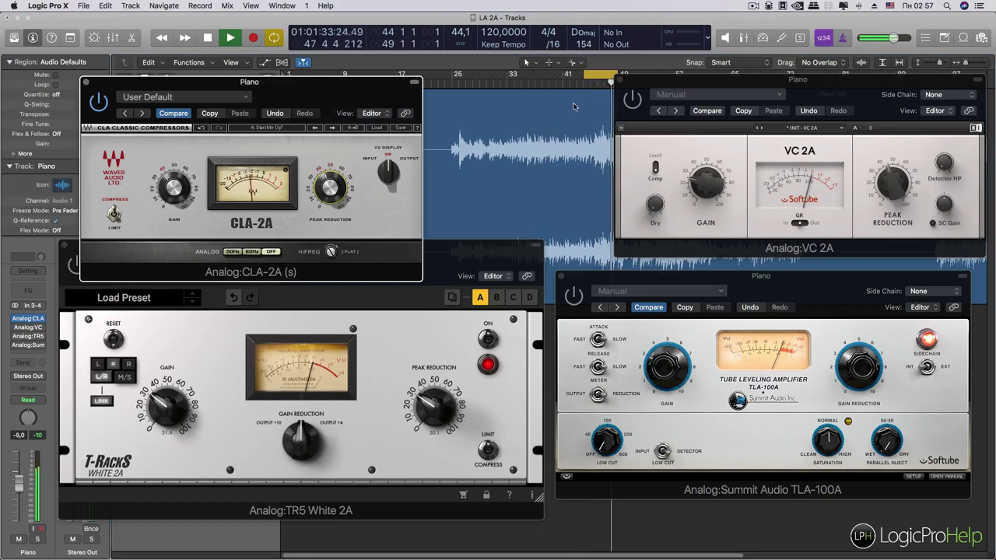
click(597, 80)
click(331, 196)
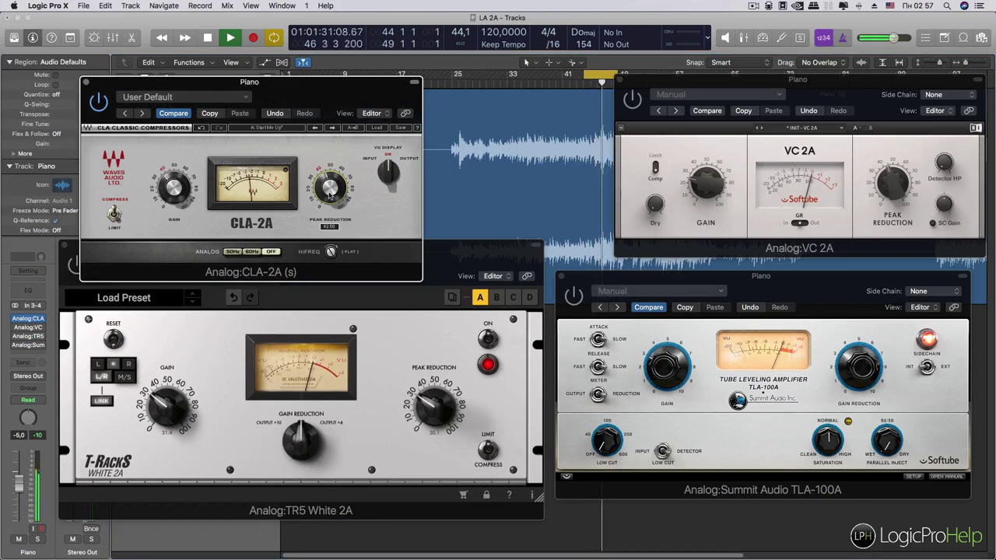
key(space)
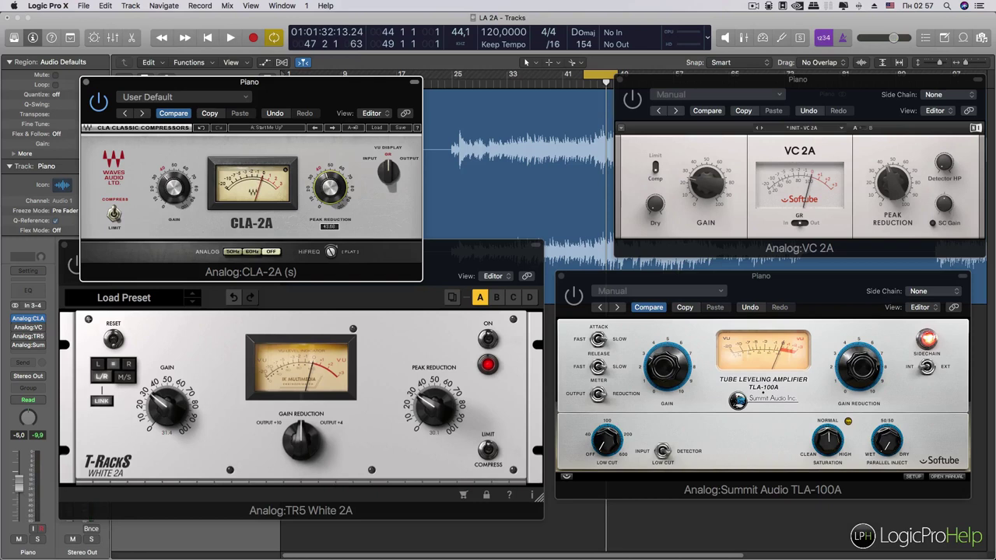
Step: Bring the TR5 White 2A window forward, nudge the TLA-100A window, and return to the CLA-2A and bypass it
click(194, 350)
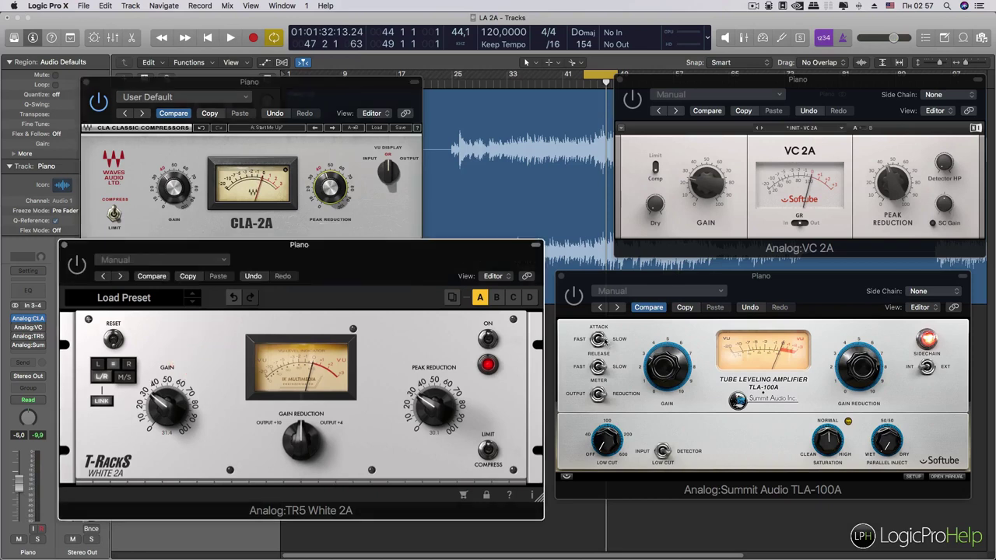
click(664, 277)
click(402, 255)
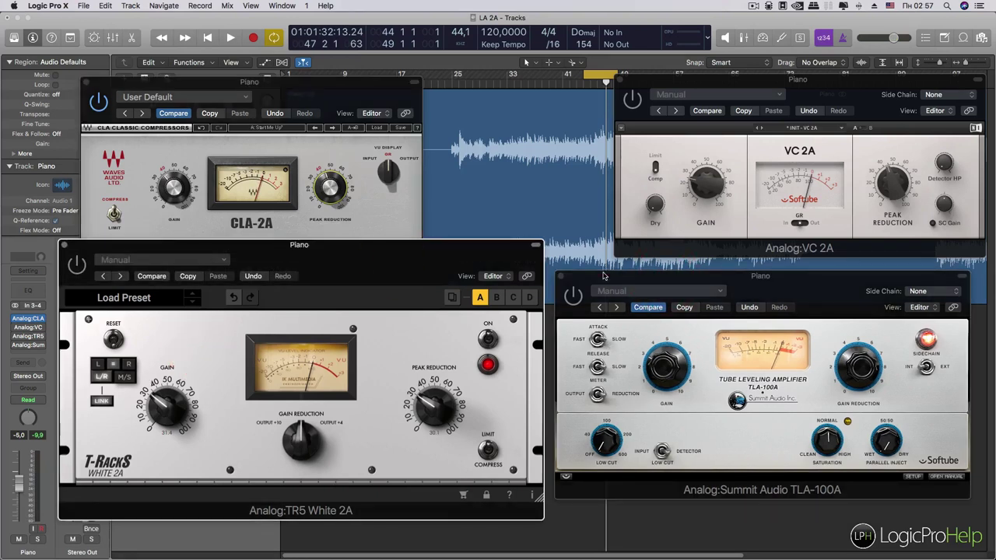
click(586, 280)
click(379, 216)
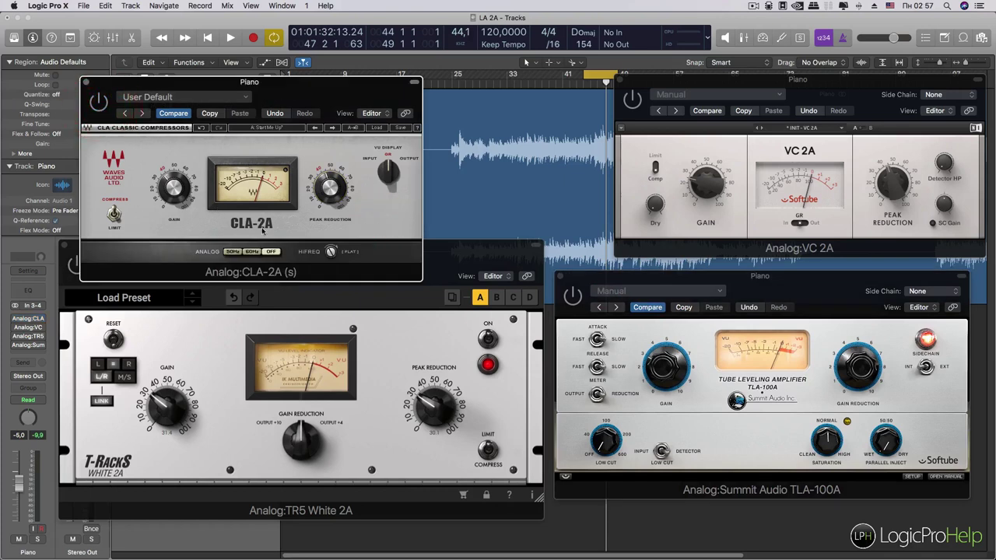
Step: Enable the VC 2A, move its window over the CLA-2A, and play the passage while setting its peak reduction to 44.0%
click(638, 111)
drag(643, 85, 196, 84)
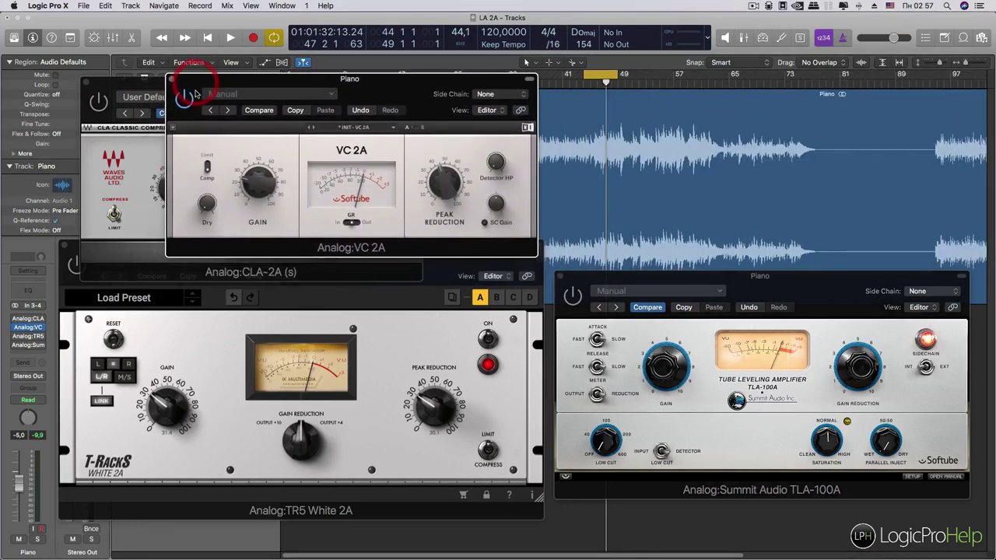
key(space)
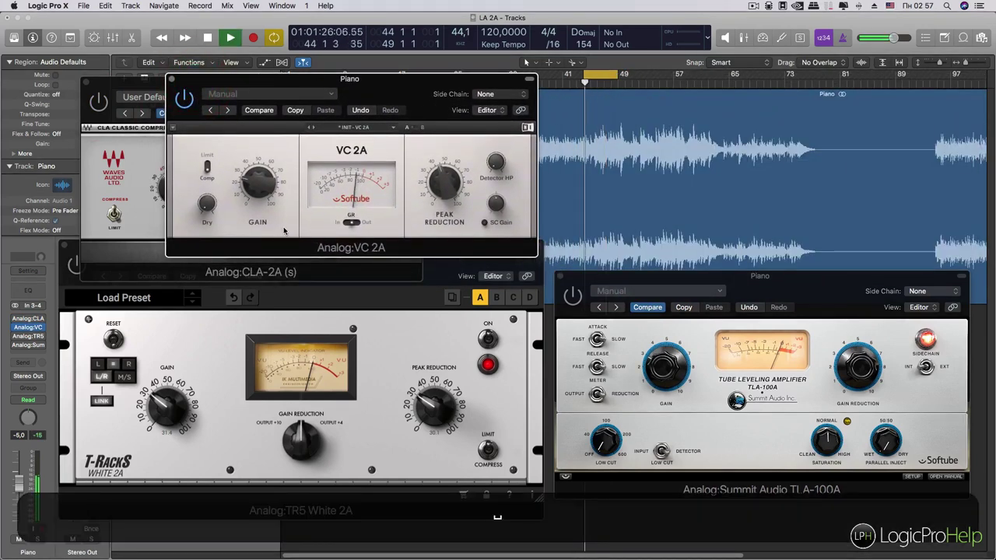
drag(280, 200, 280, 189)
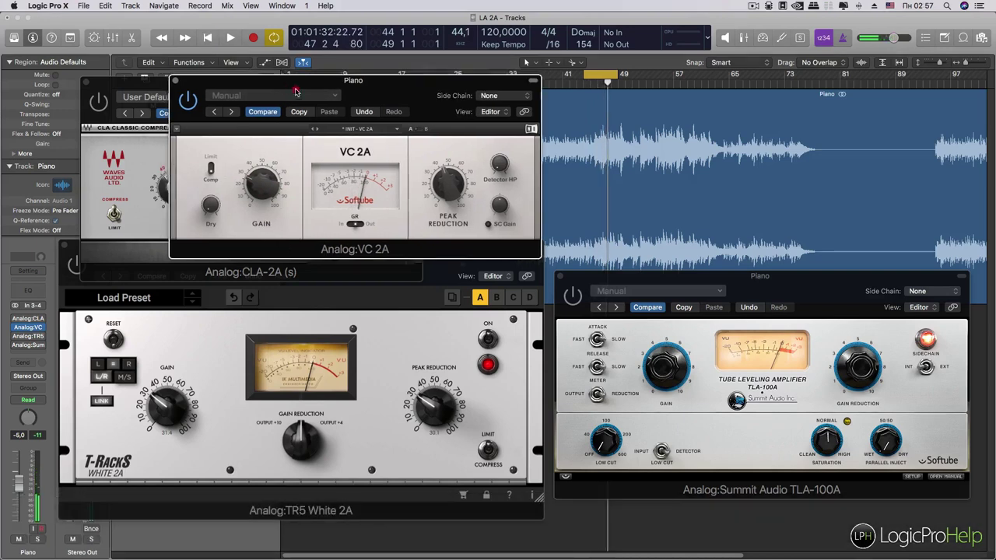
Step: Reposition the VC 2A window between the CLA-2A and TR5 White 2A and play the cycled passage through it
drag(283, 83, 344, 107)
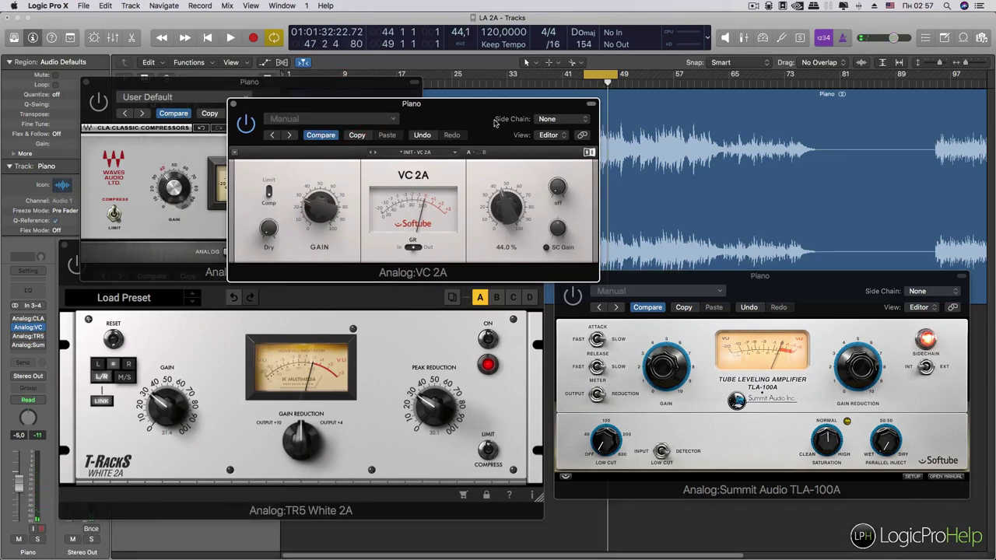
drag(489, 107, 385, 97)
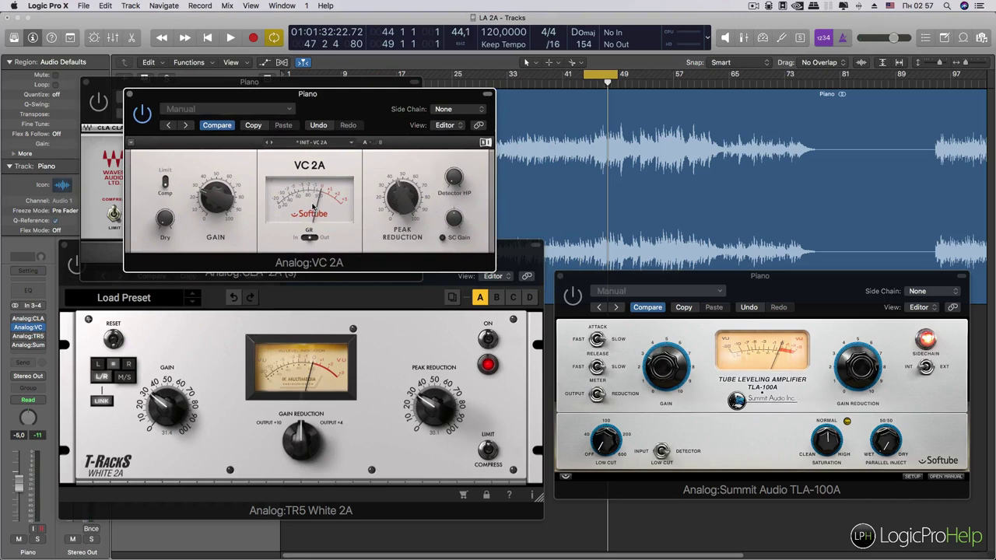
drag(341, 110, 322, 148)
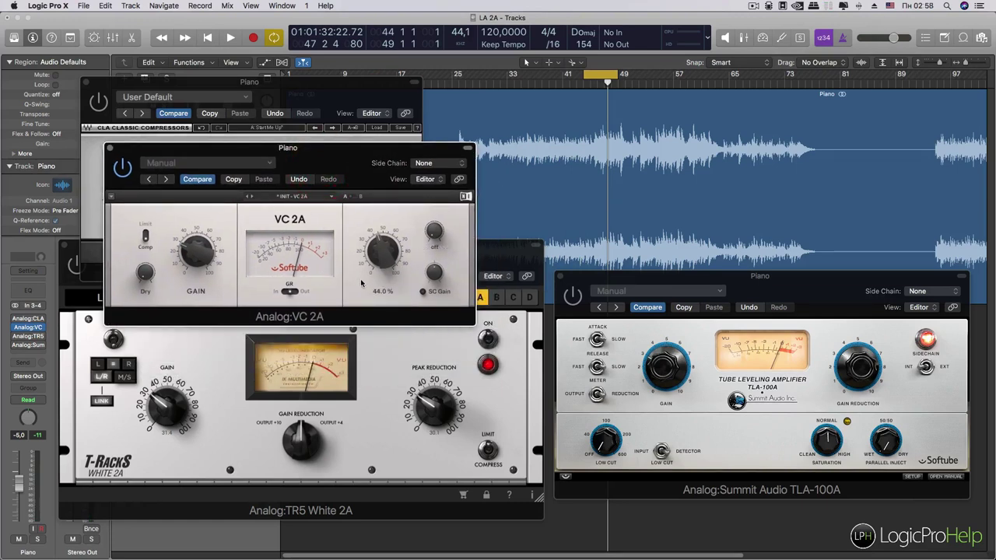
key(space)
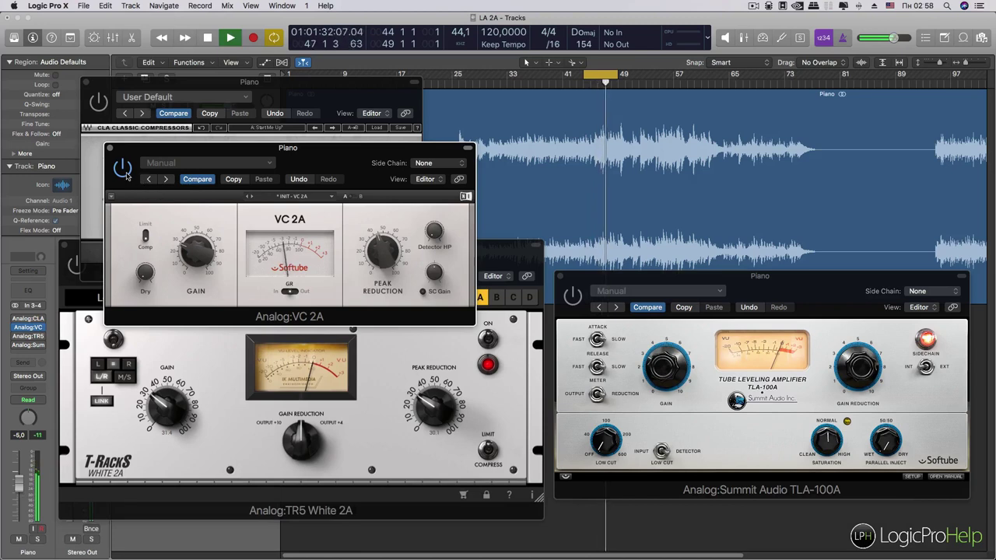
Step: Bring the TR5 White 2A window in front of the VC 2A, enable it, and play the cycled passage through it
key(space)
click(176, 355)
drag(174, 249, 278, 255)
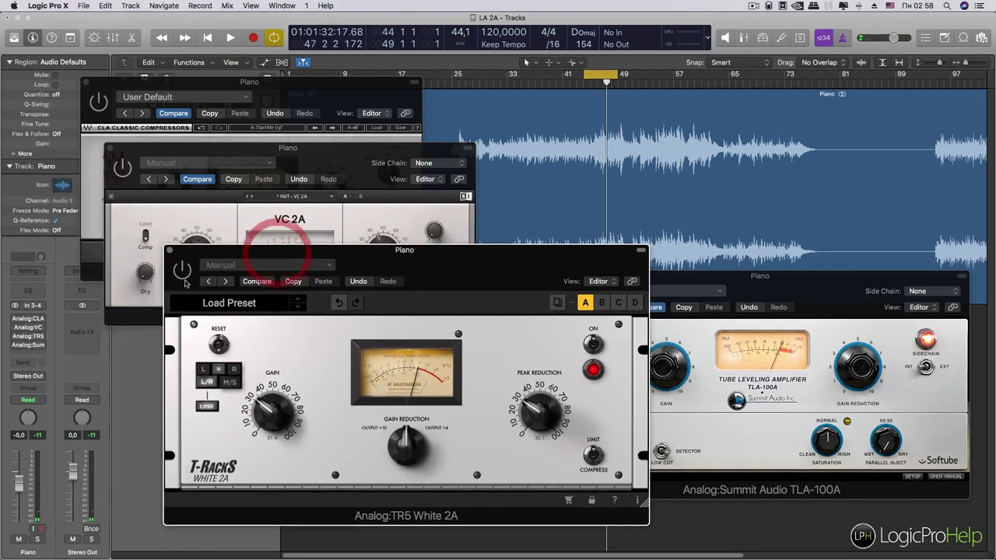
key(space)
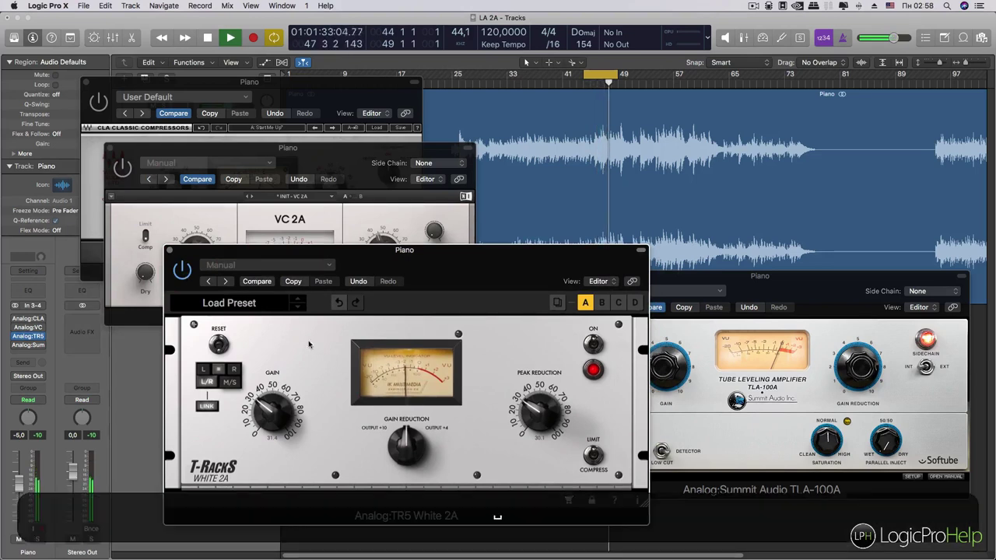
key(space)
Step: Spread the plugin windows out, with the VC 2A above the TLA-100A and the TR5 White 2A below the CLA-2A
drag(432, 277, 394, 278)
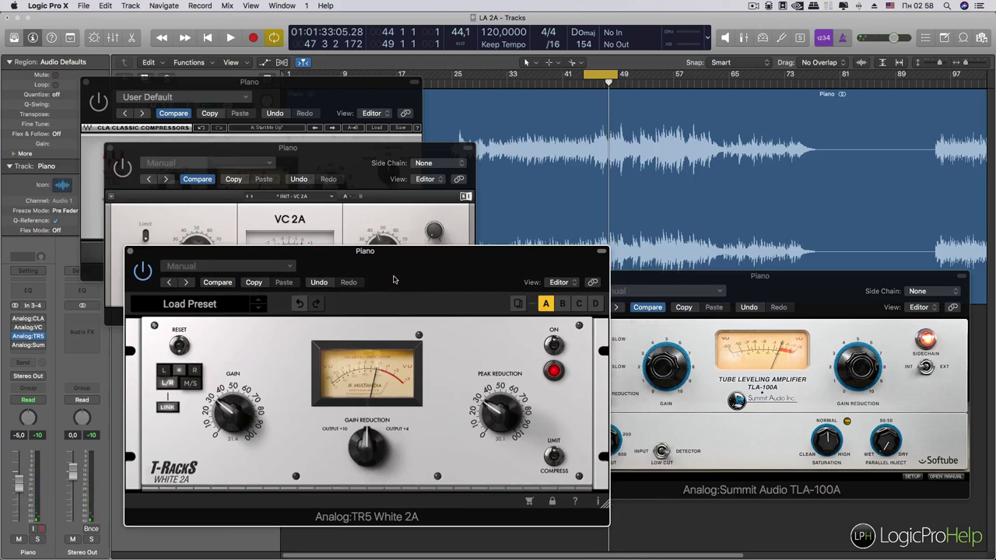
drag(305, 147, 775, 68)
drag(131, 251, 23, 253)
Step: Enable the TLA-100A, nudge its window, play the cycled passage through it, and bypass it again
click(568, 302)
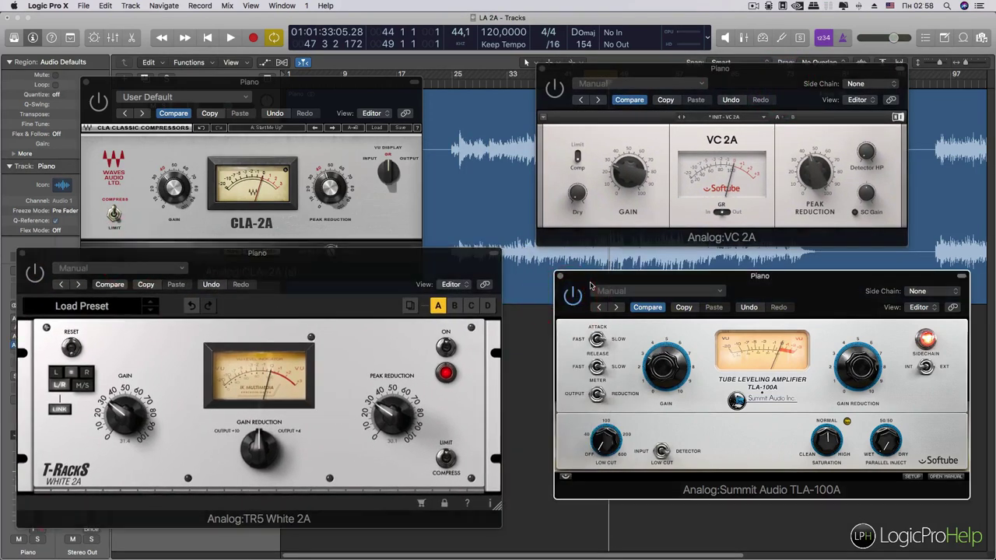
drag(591, 285, 574, 280)
key(space)
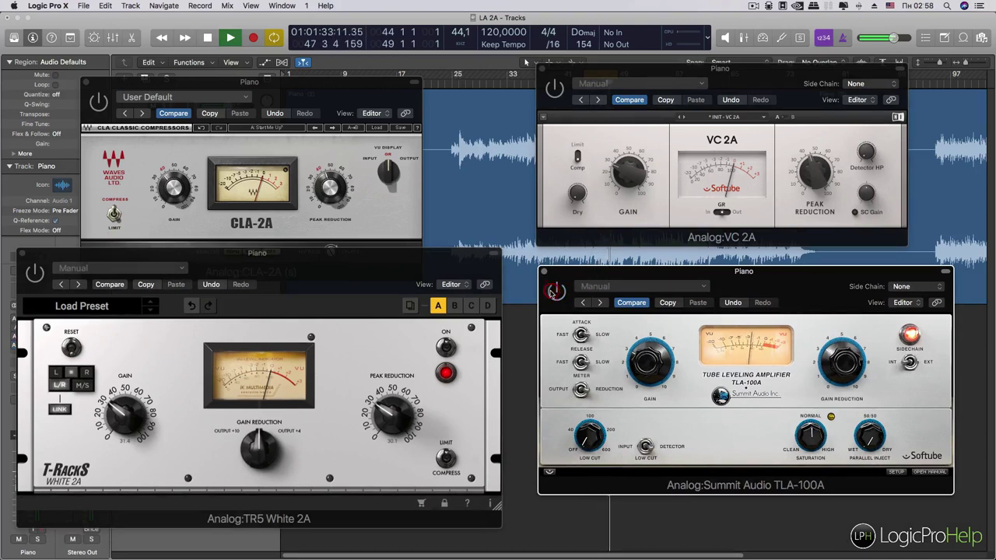
key(space)
Step: Bring the TR5 White 2A window forward and shift it around below the CLA-2A
click(273, 281)
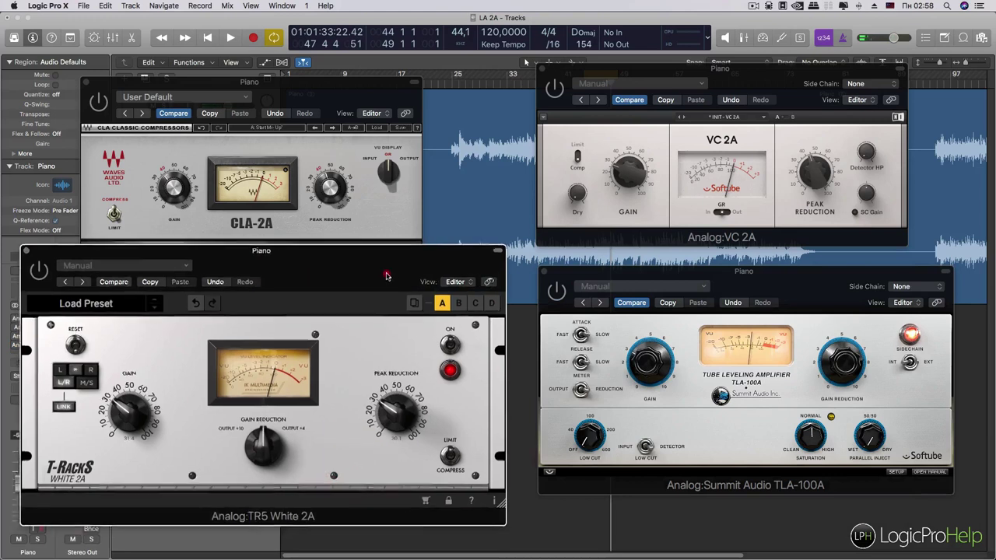
drag(387, 276, 387, 299)
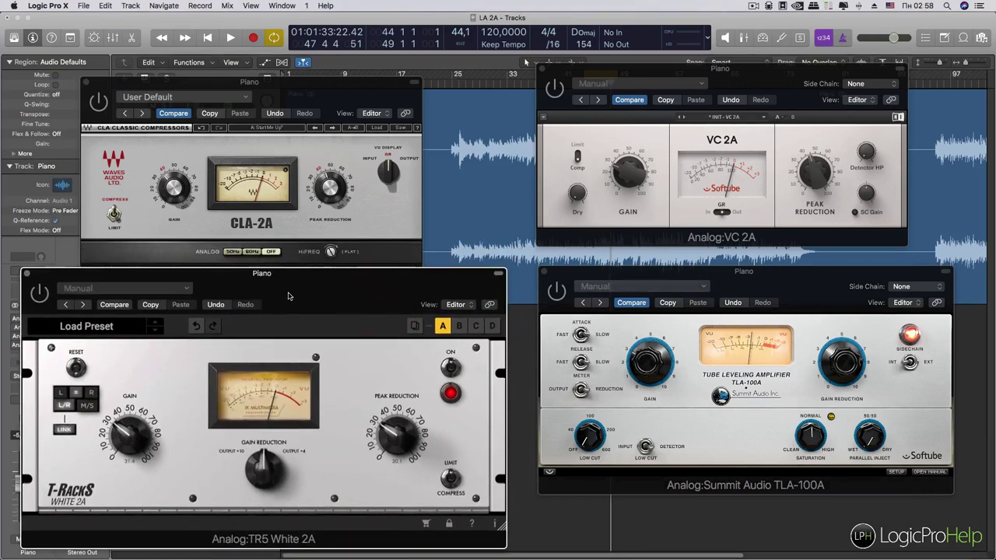
drag(290, 292, 307, 270)
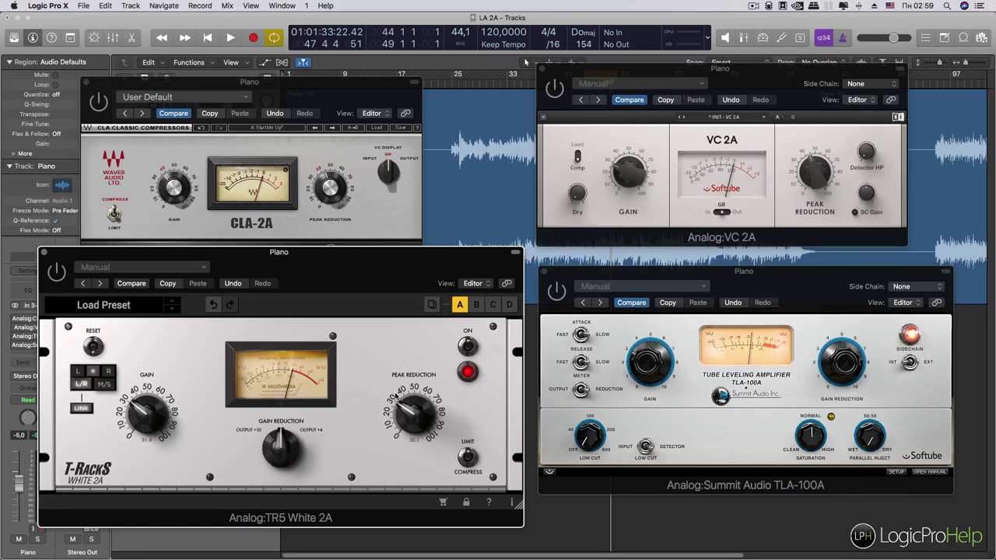
drag(371, 283, 376, 270)
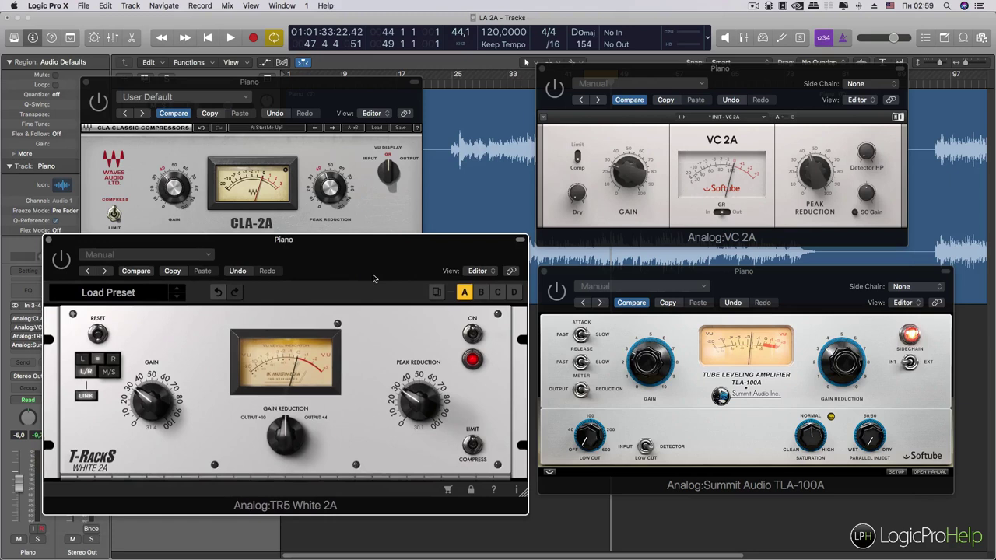
Step: Nudge the VC 2A's gain to 29.5% and move the TR5 White 2A window clear of the CLA-2A and TLA-100A windows
click(653, 172)
drag(634, 178, 634, 175)
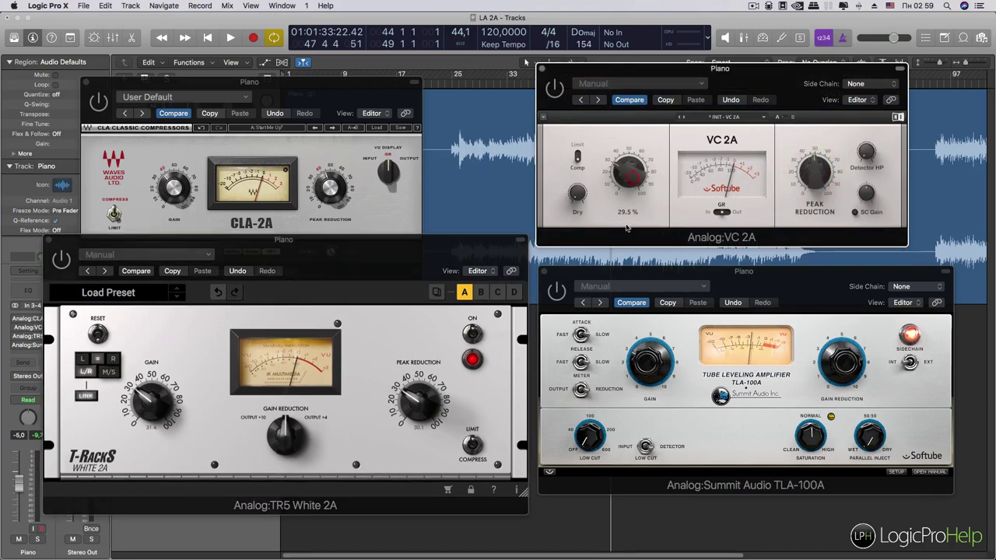
drag(298, 239, 347, 239)
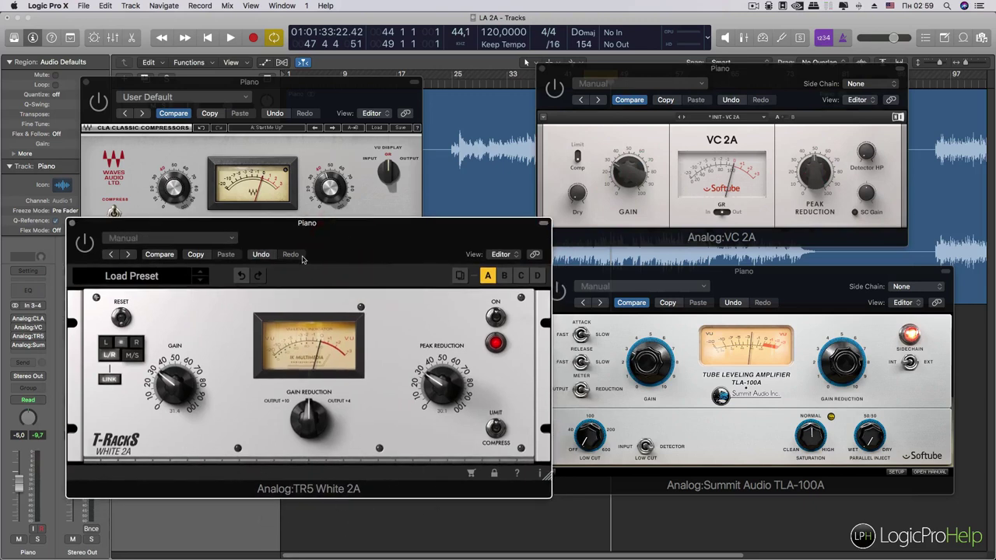
drag(318, 241, 320, 253)
drag(421, 256, 374, 284)
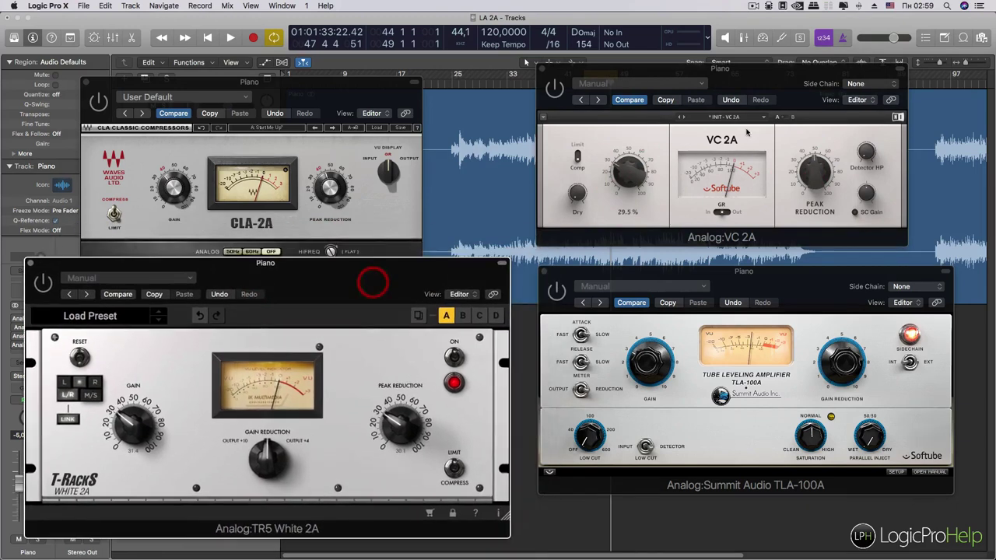
Step: Arrange the four compressor windows in a two-by-two grid, the CLA-2A and VC 2A above the TR5 White 2A and TLA-100A
click(668, 179)
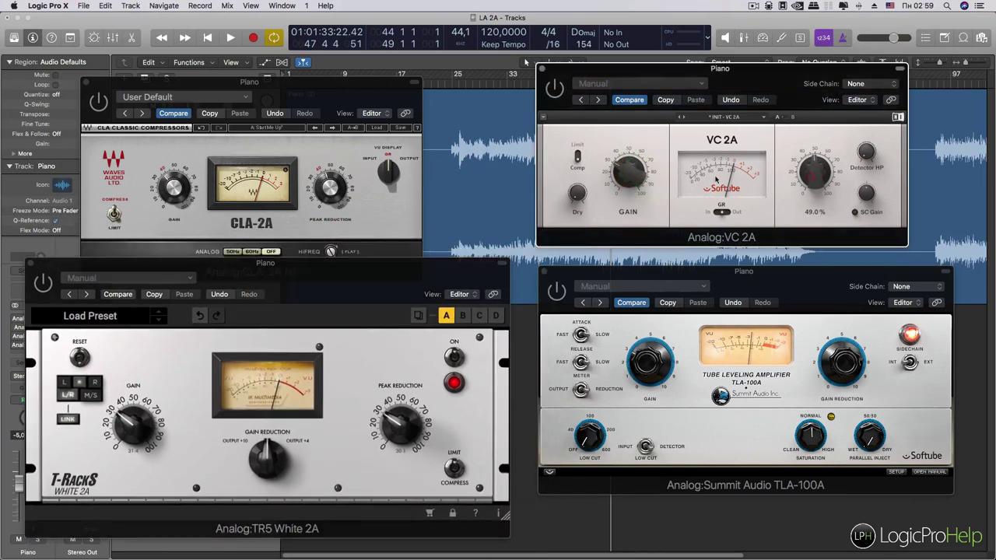
drag(560, 71, 559, 95)
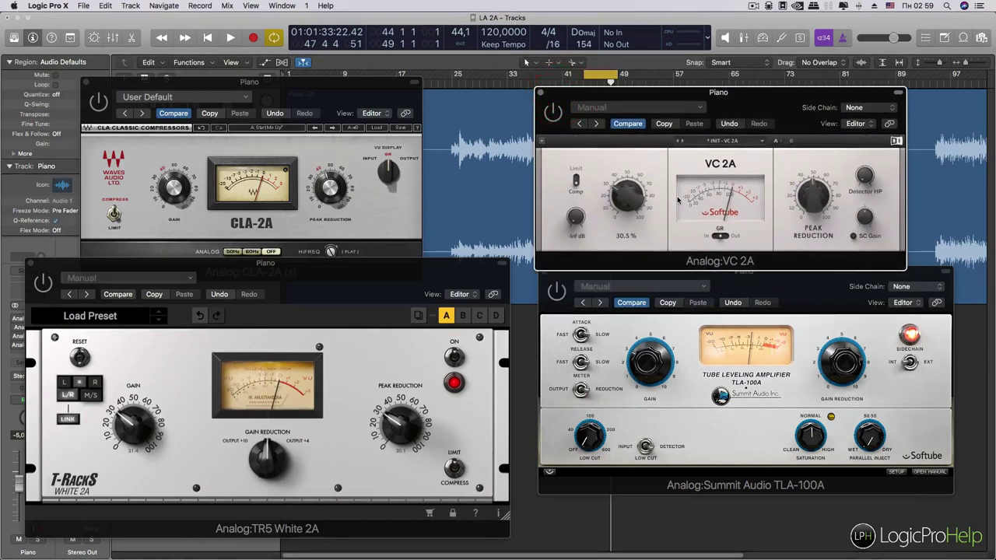
click(370, 297)
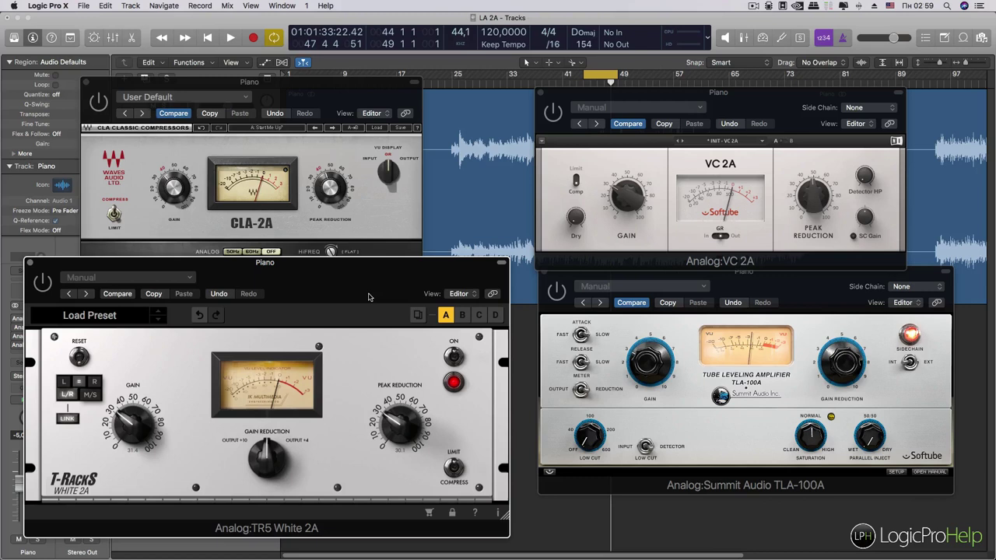
mouse_move(370, 297)
mouse_down()
mouse_move(364, 303)
mouse_move(386, 295)
mouse_move(373, 283)
mouse_up()
drag(317, 92, 313, 56)
drag(645, 100, 647, 45)
drag(621, 291, 635, 282)
drag(396, 258, 393, 255)
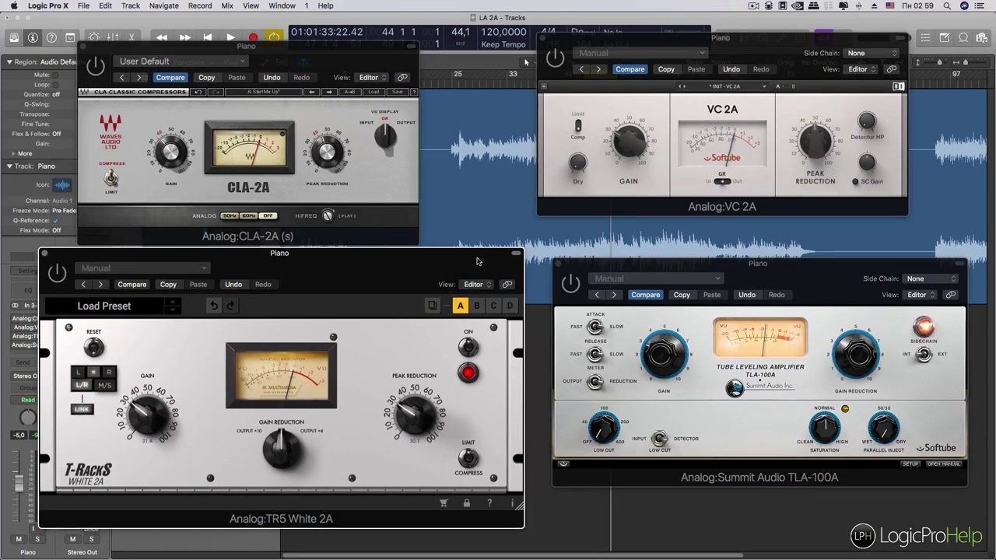
drag(573, 270, 587, 287)
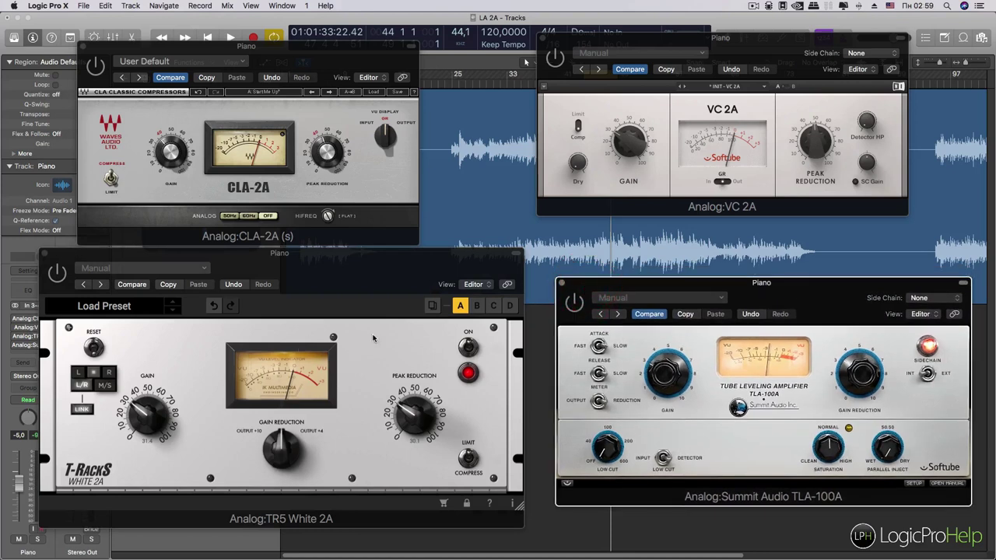
Step: Move the VC 2A window aside to look over the Piano region's waveform, then place it back above the TLA-100A
click(375, 285)
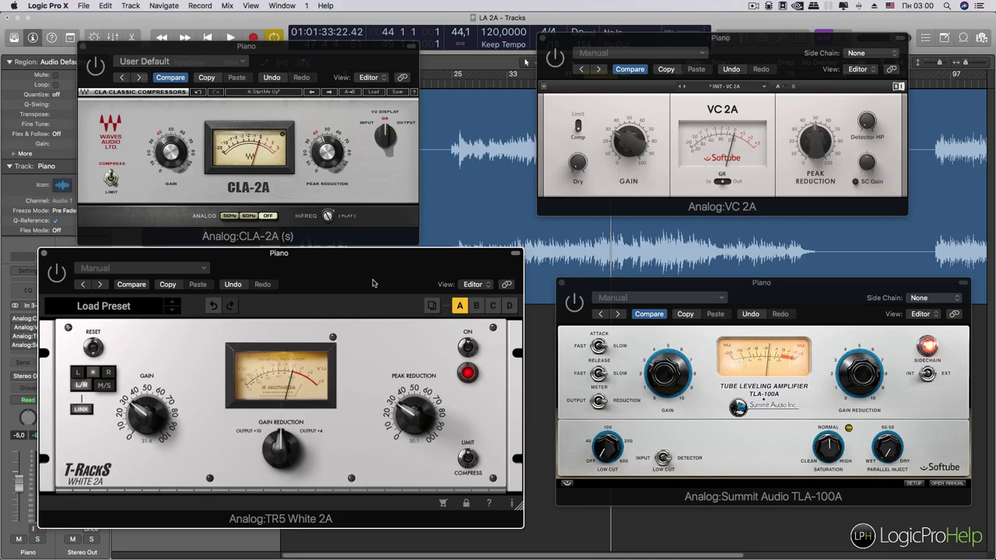
drag(690, 39, 679, 272)
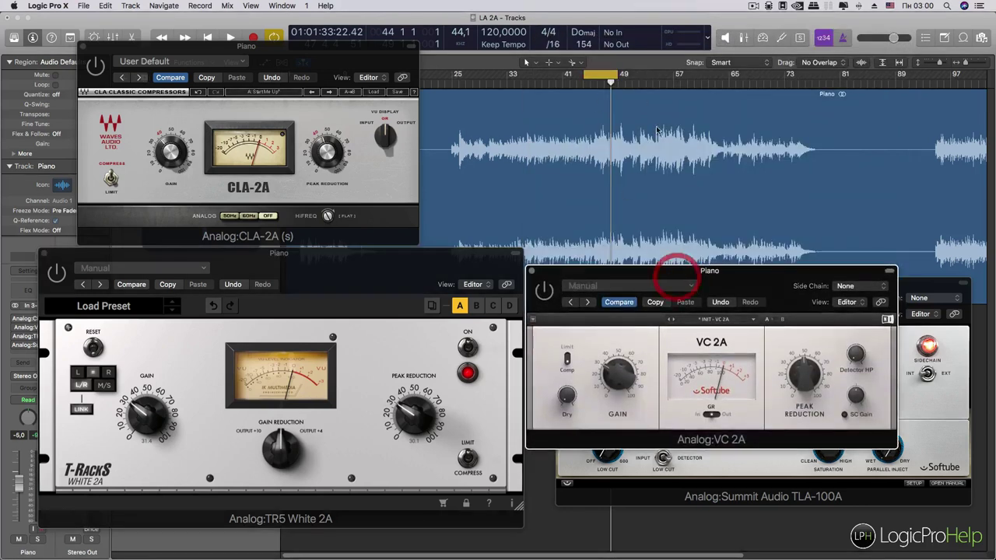
scroll(607, 185, right, 5)
scroll(607, 184, left, 3)
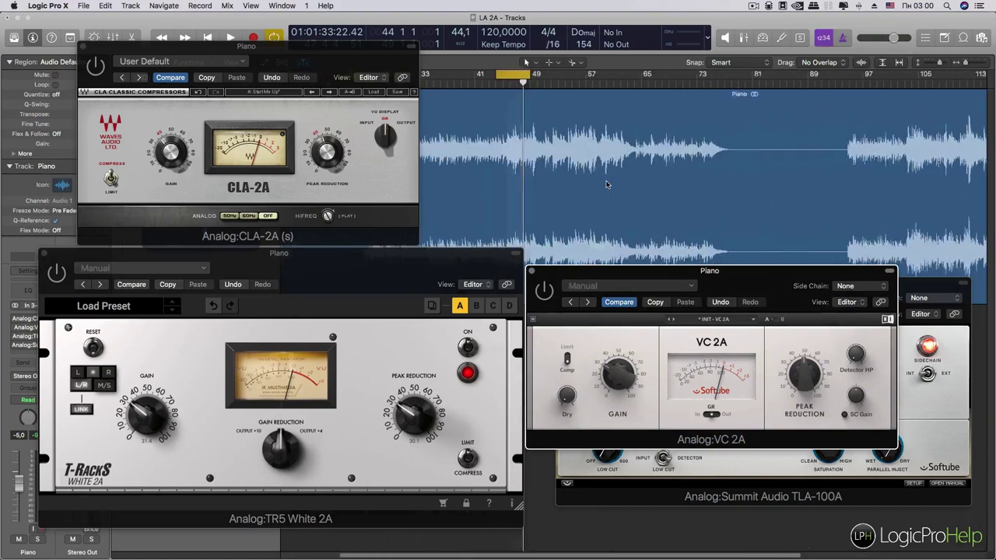
scroll(607, 184, left, 4)
drag(619, 302, 691, 128)
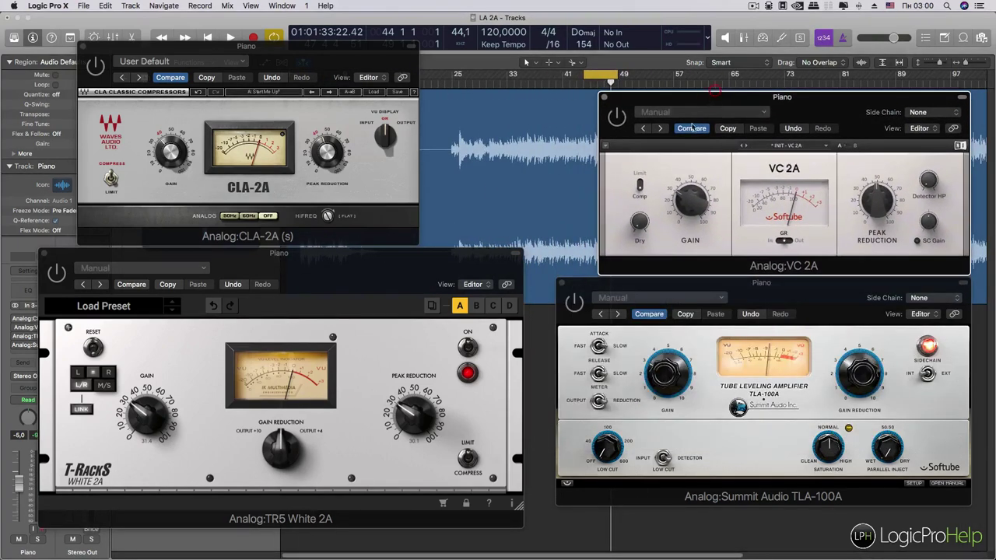
Step: Adjust the positions of the TR5 White 2A and TLA-100A windows side by side, leaving the TR5 White 2A in front
drag(379, 269, 374, 273)
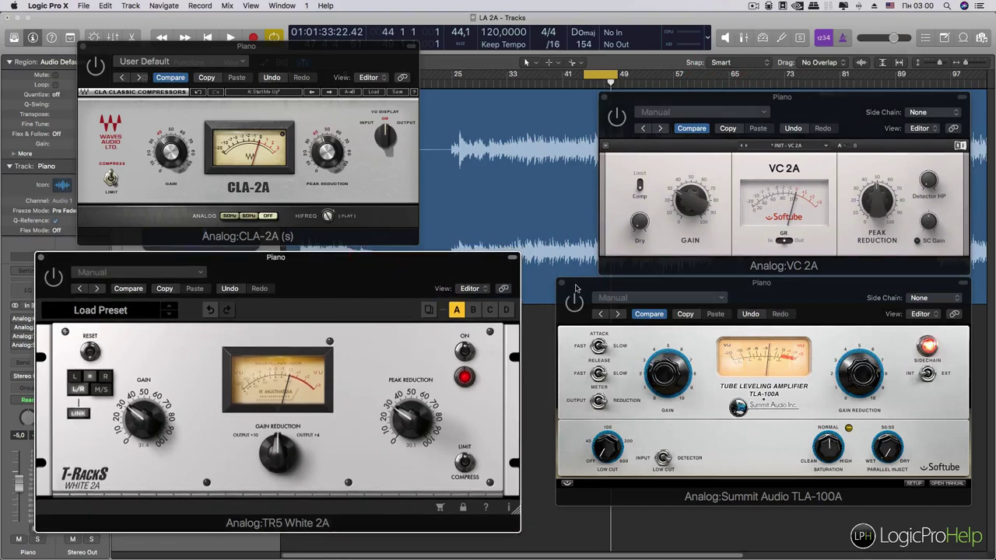
drag(577, 283, 555, 284)
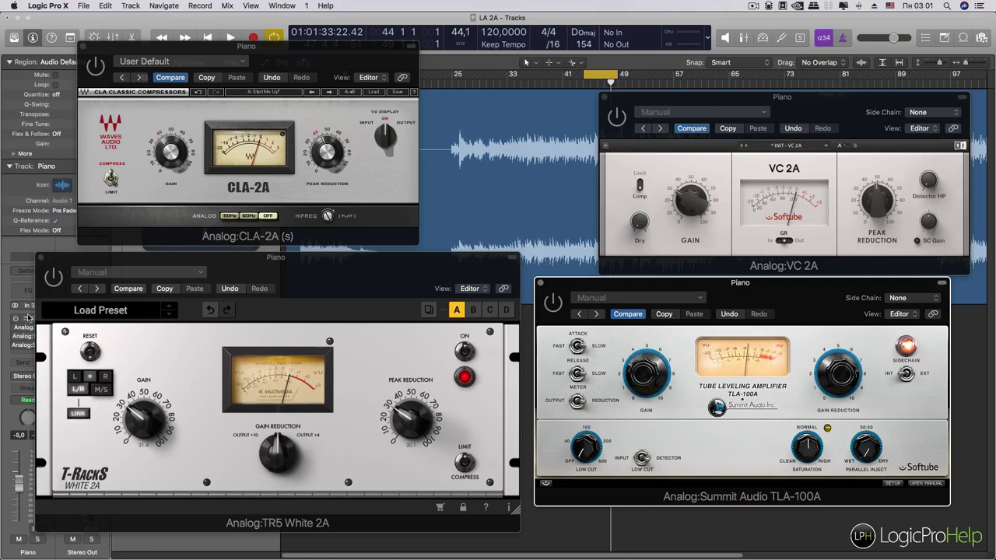
click(140, 257)
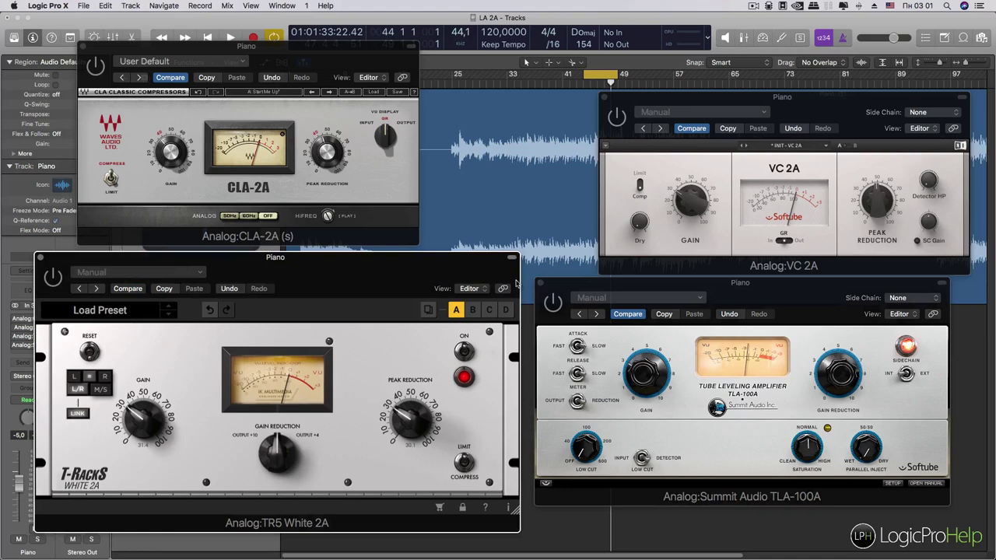
click(577, 283)
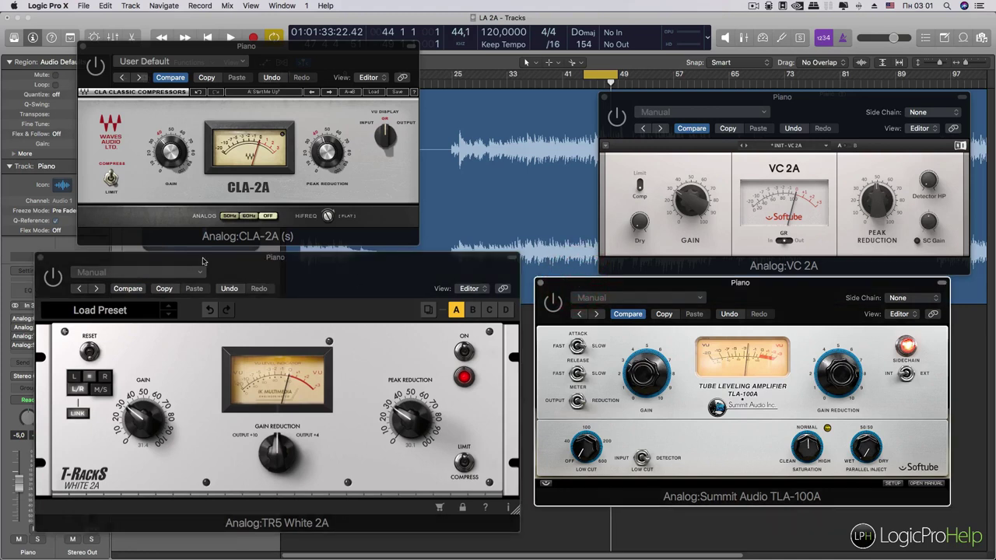
click(46, 283)
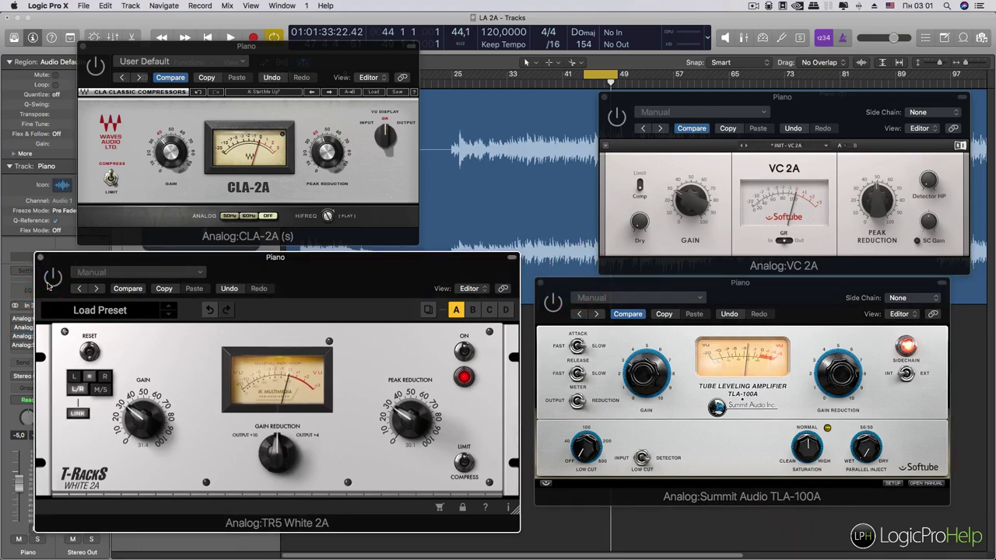
drag(79, 259, 89, 260)
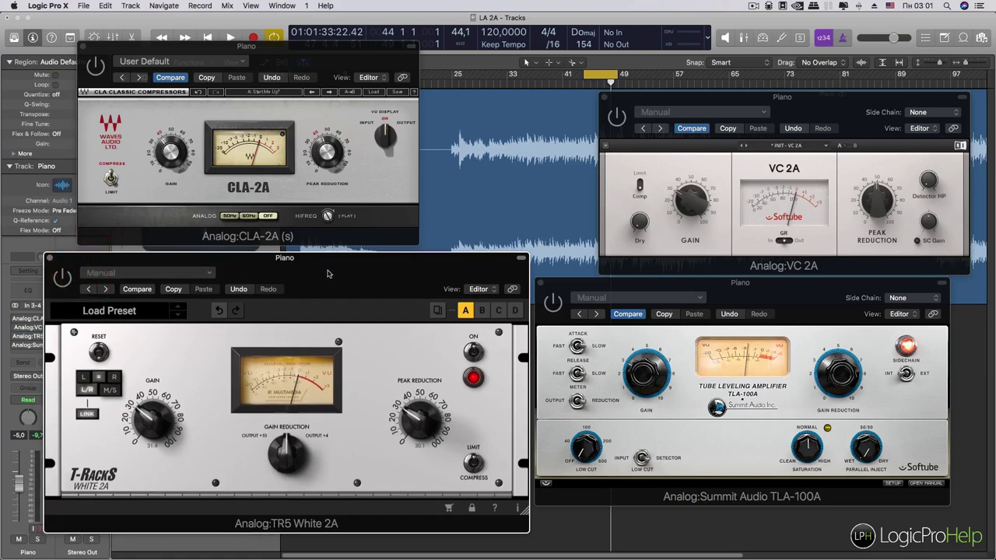
drag(328, 273, 309, 275)
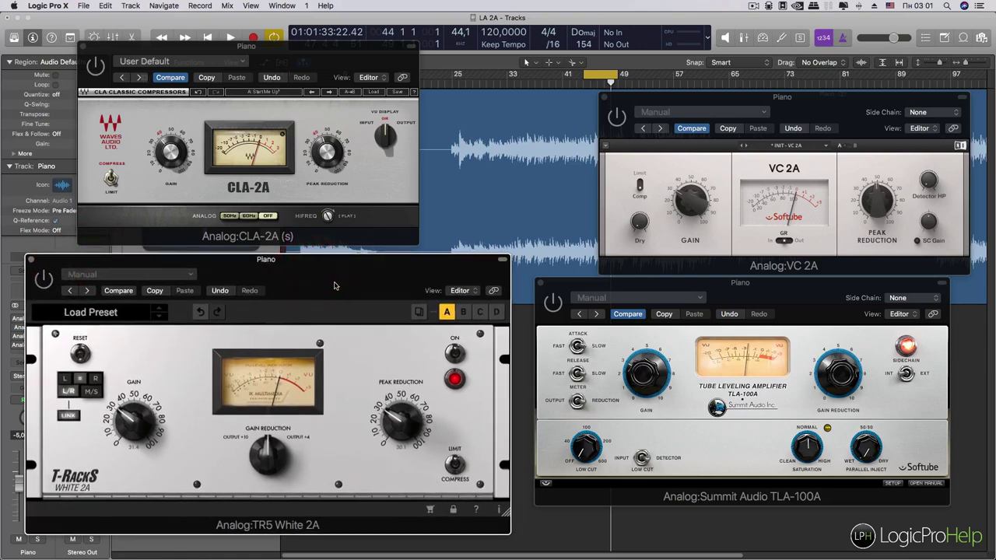